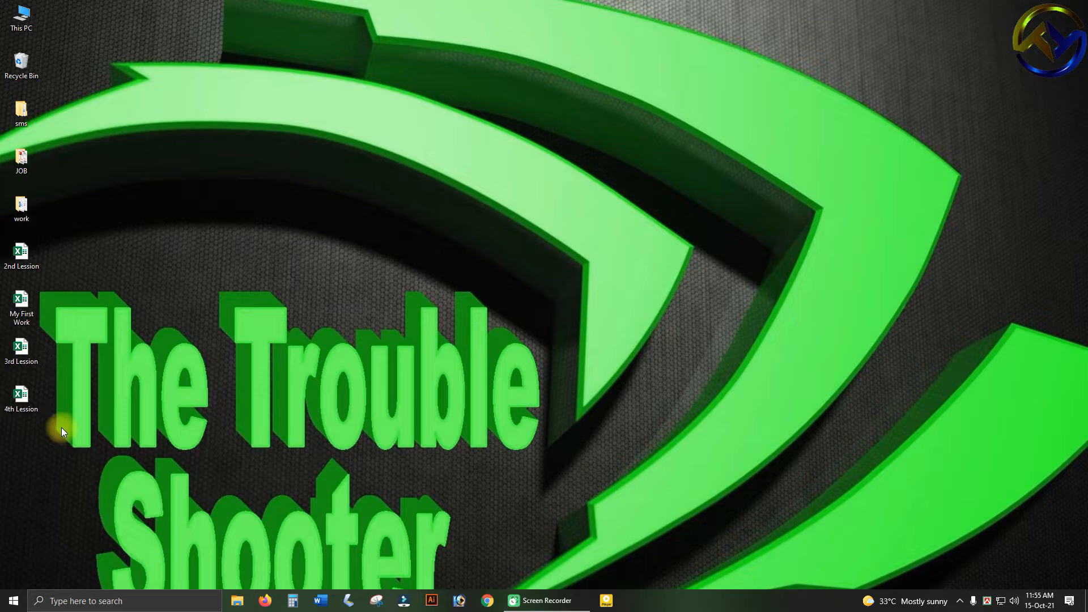
Open the "4th Lession" workbook from the desktop and dismiss the licence notification bar.
double_click(23, 395)
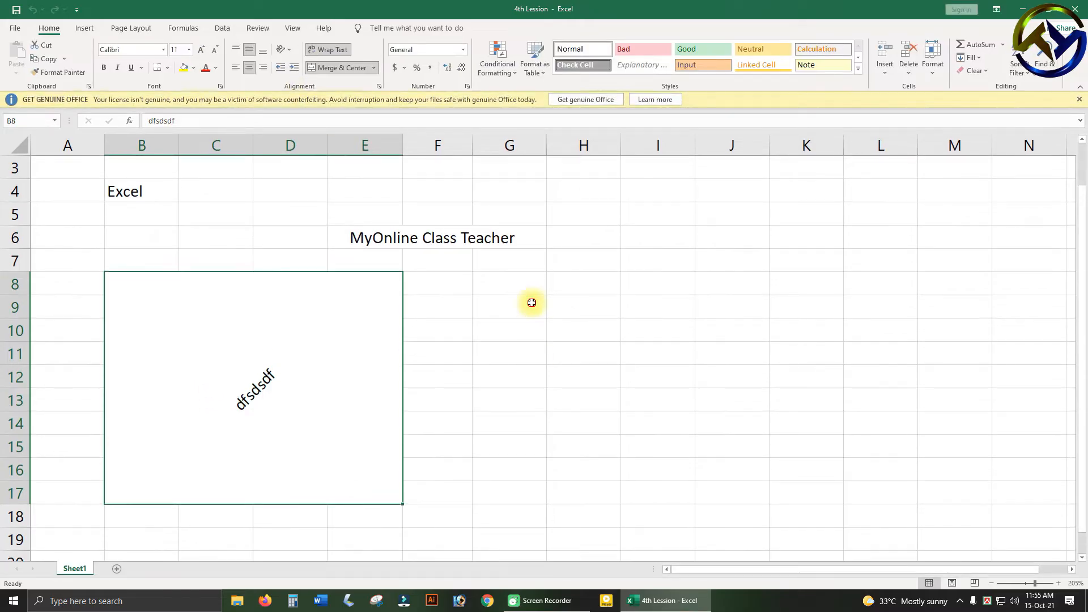
click(529, 301)
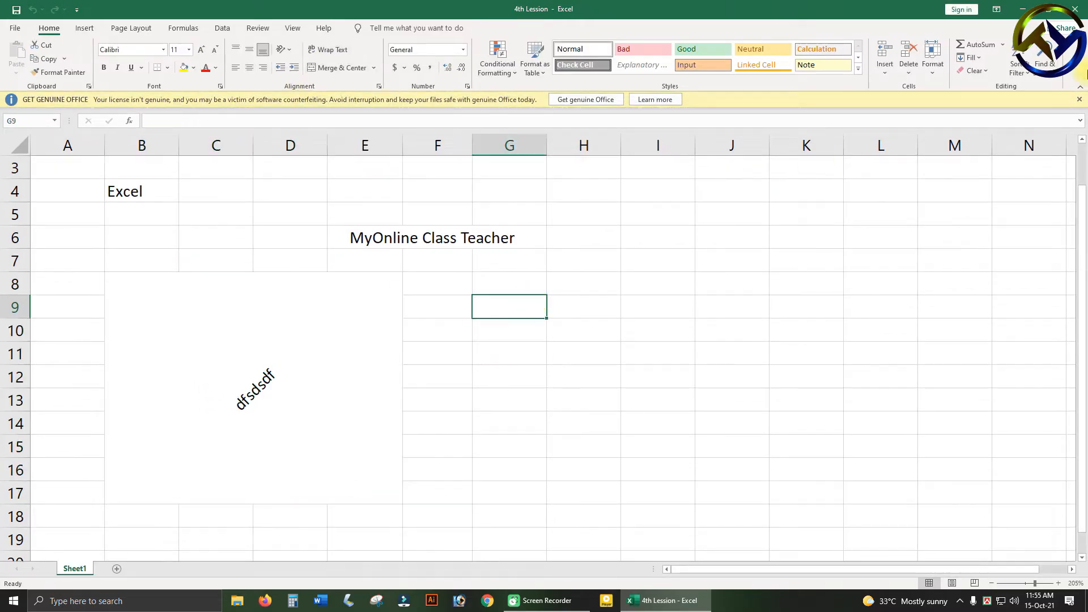
click(1079, 99)
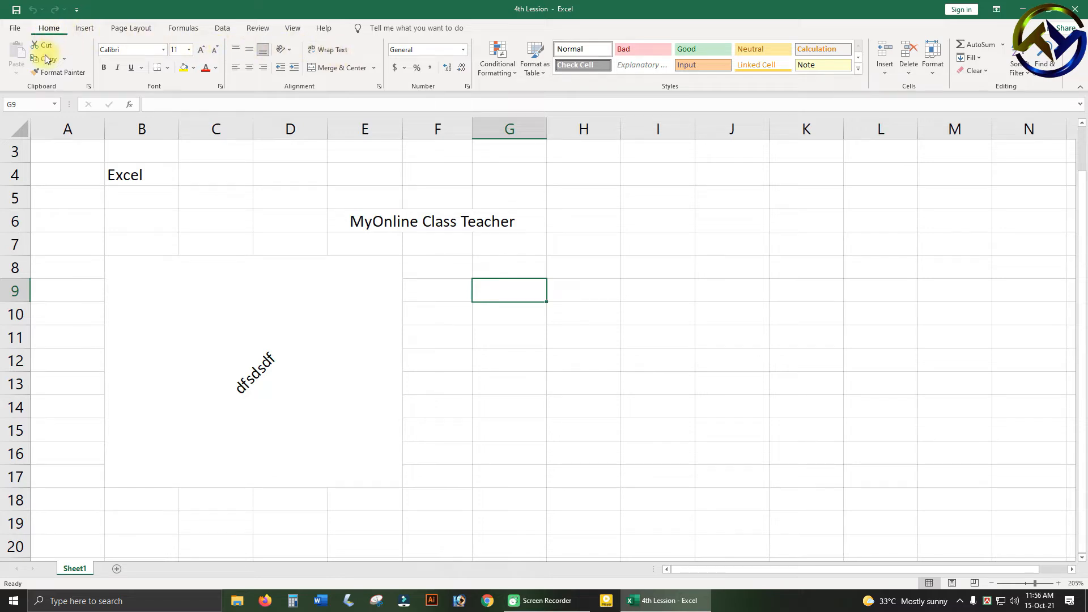
Delete the existing contents of cells A3:G18.
click(617, 286)
drag(72, 156, 467, 504)
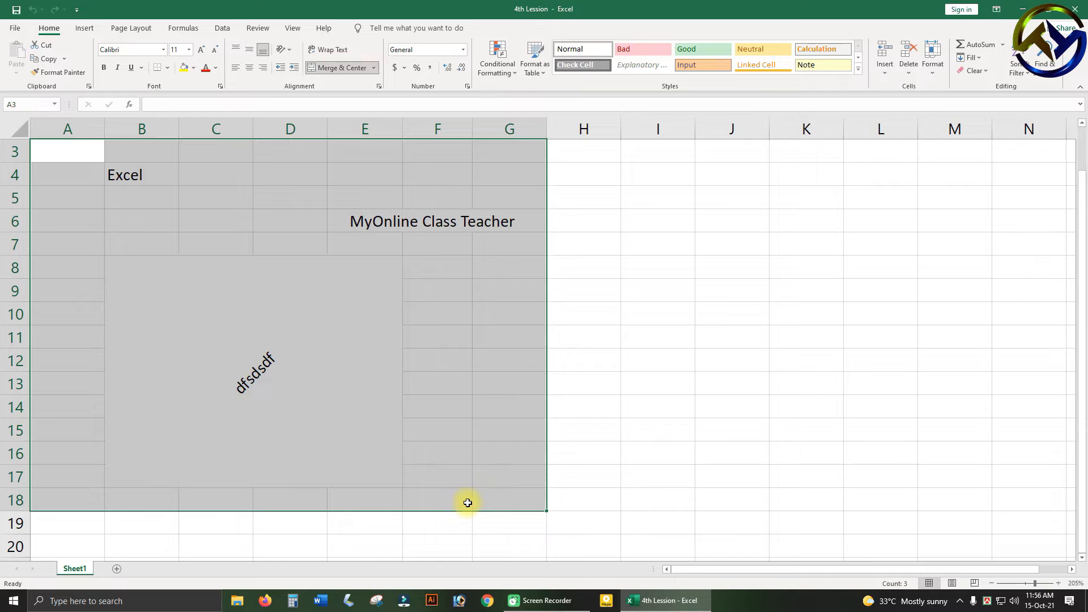
key(Delete)
Unmerge the large merged block B8:E17.
click(279, 385)
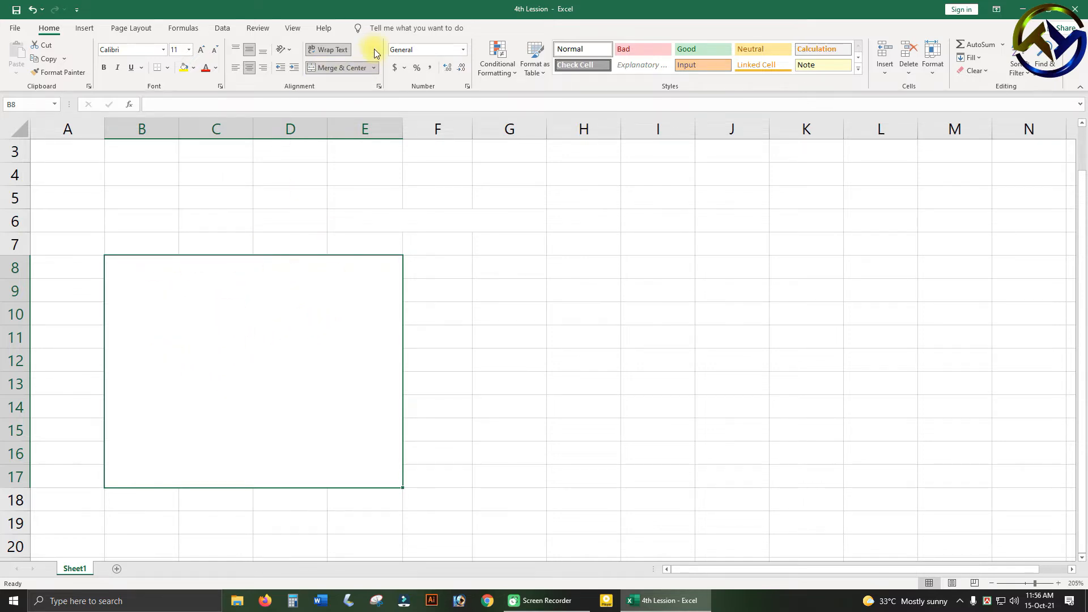
click(352, 68)
click(226, 386)
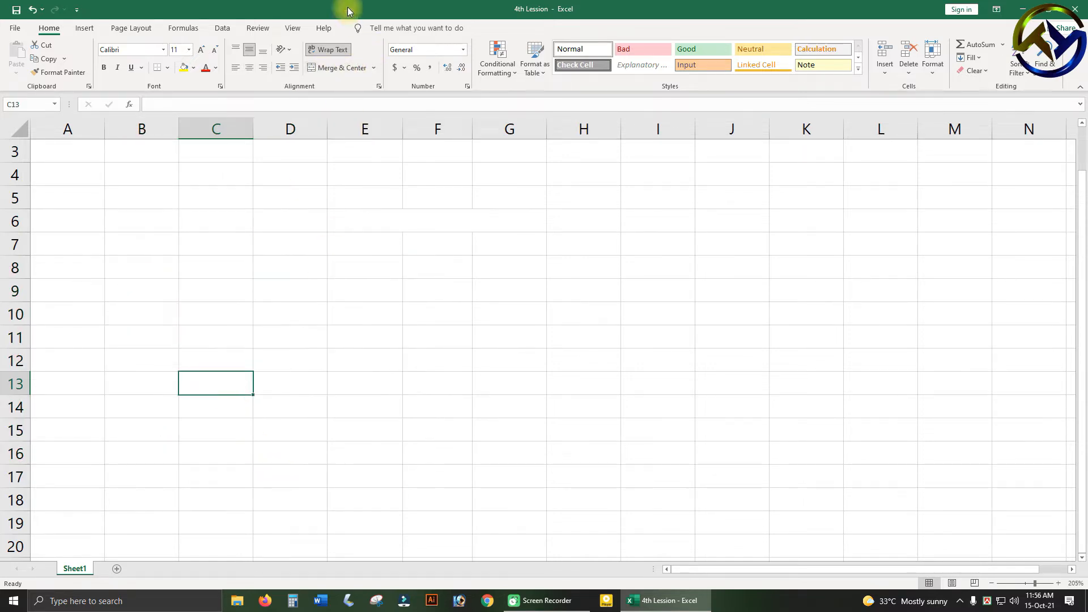
click(521, 374)
click(165, 267)
click(519, 238)
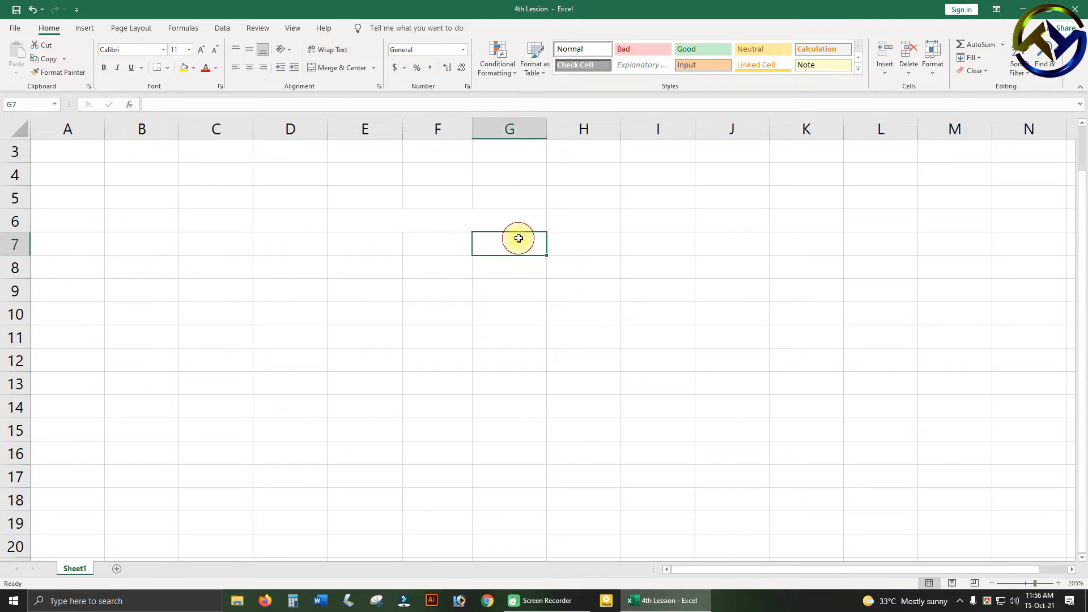
click(386, 281)
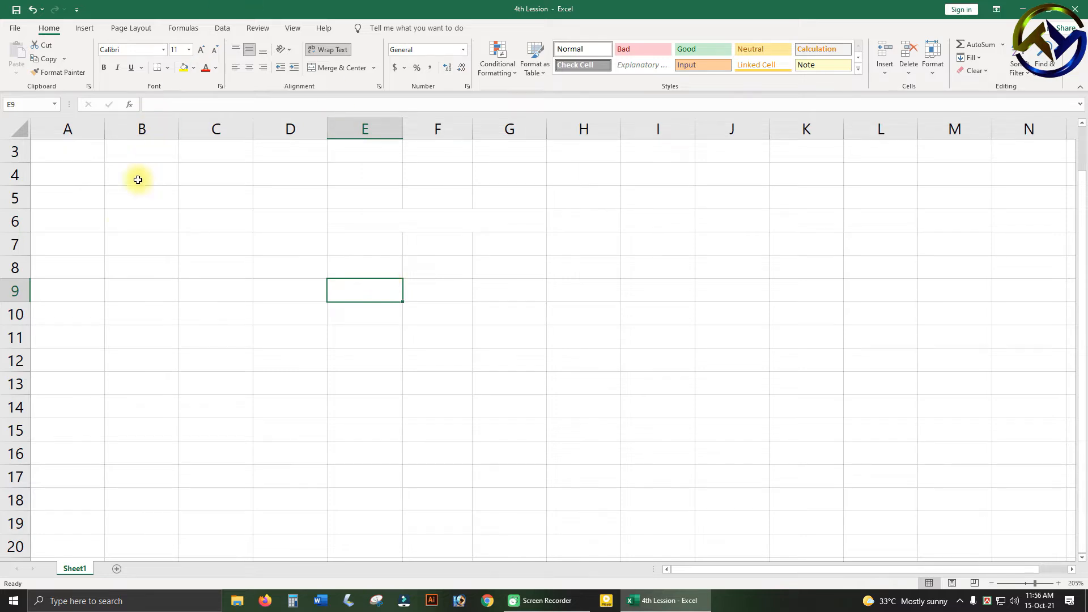
Enter the title "Class Routine for me" in cell B8.
click(116, 267)
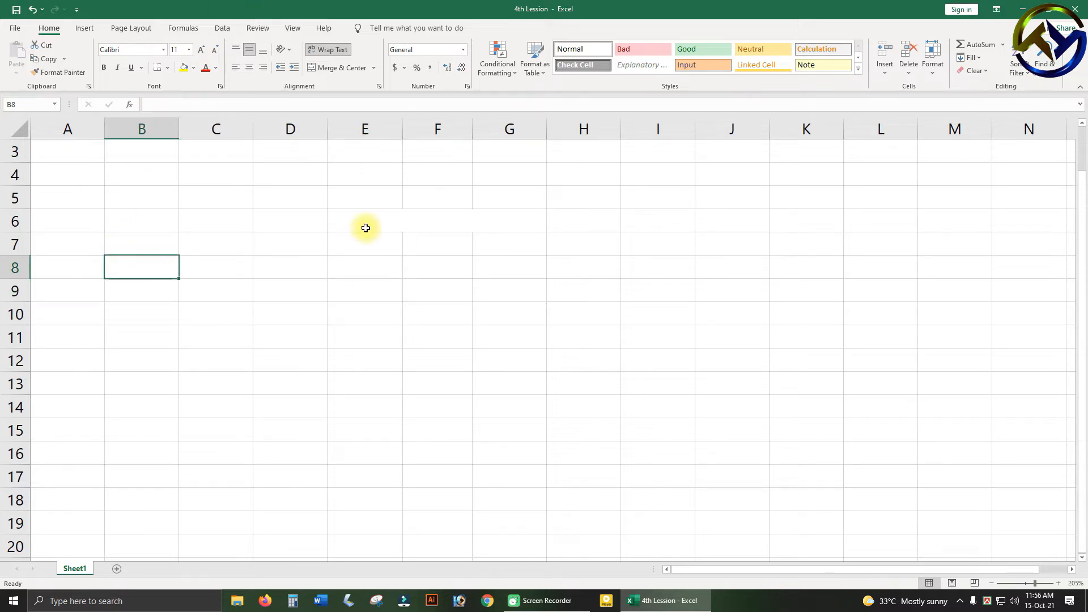
text(Class Routine for me)
click(330, 471)
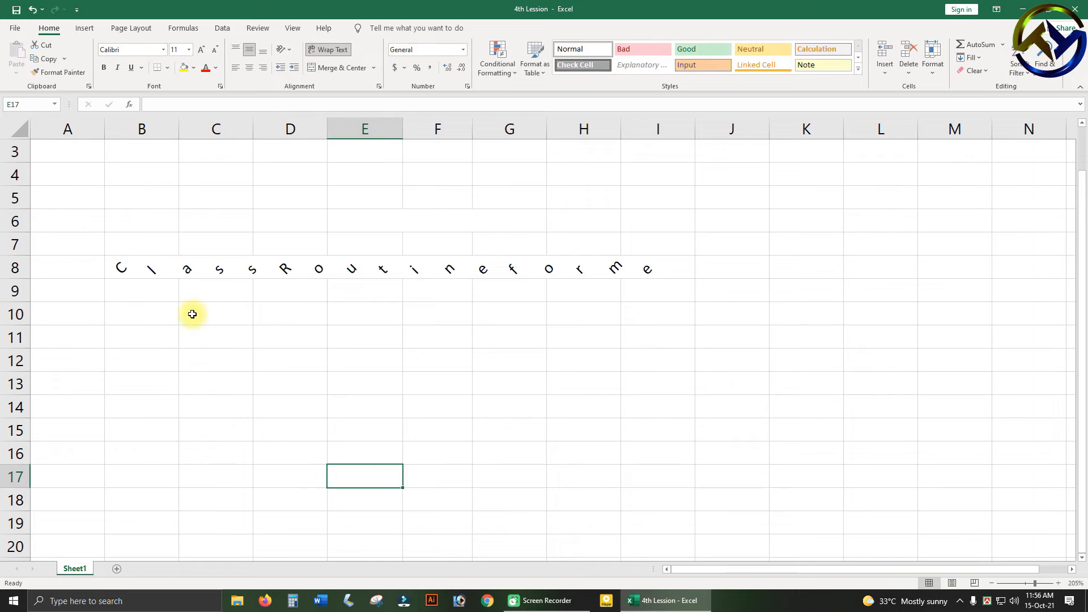
click(140, 269)
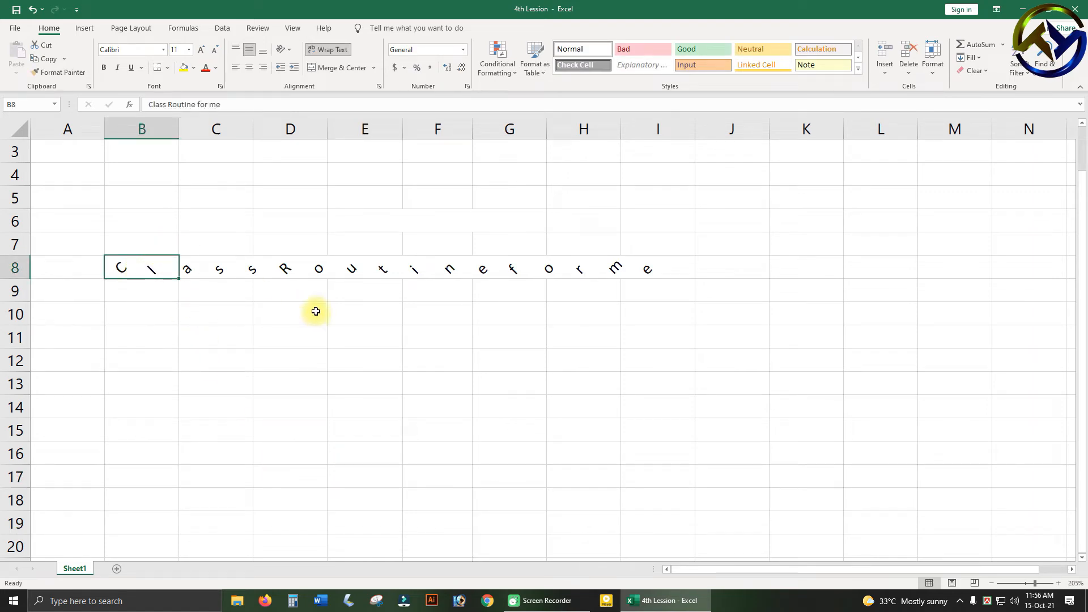
click(537, 352)
click(148, 269)
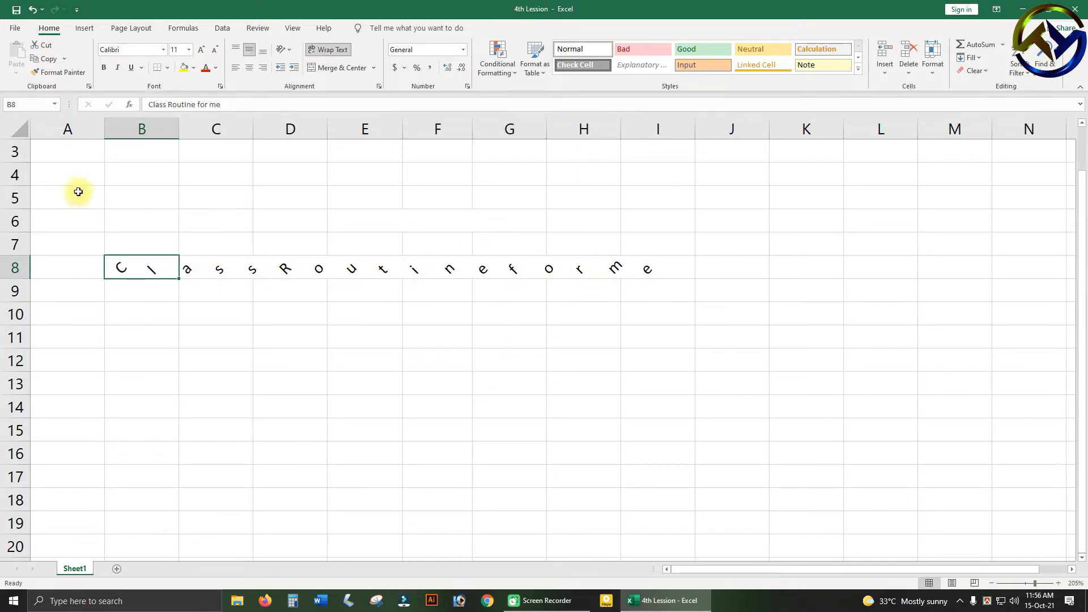
drag(53, 170, 639, 418)
click(282, 306)
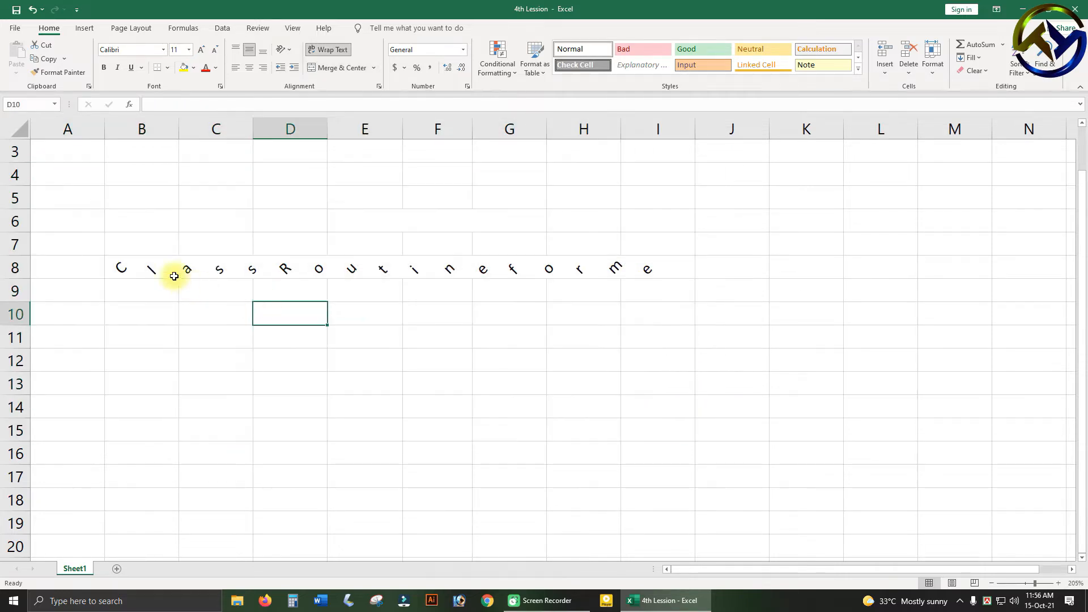
Turn off text wrapping for the title in B8 and set its text orientation to 0 degrees.
click(157, 267)
click(282, 57)
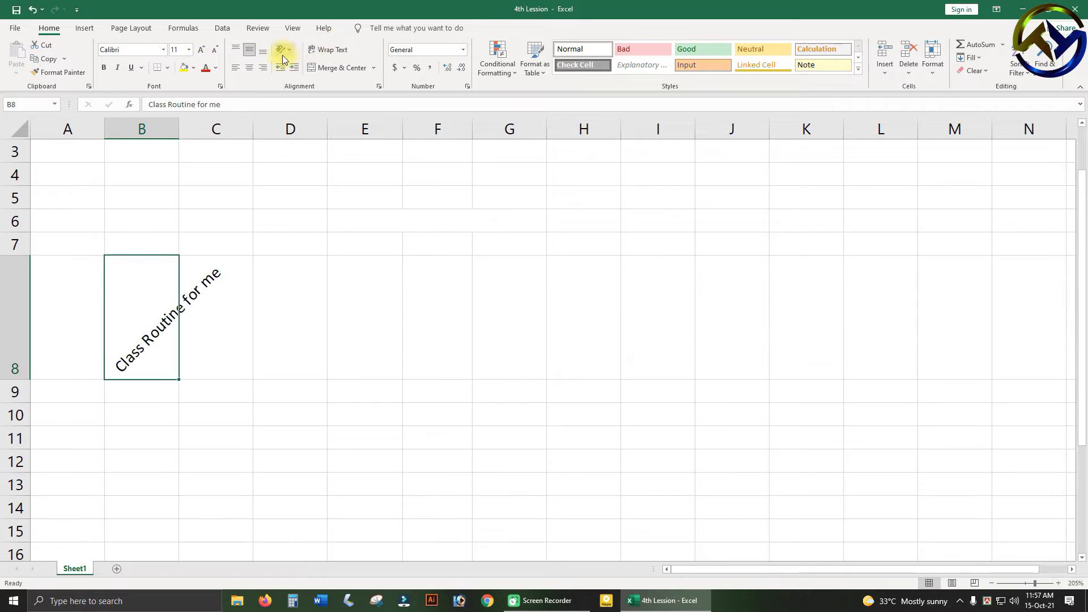
click(291, 50)
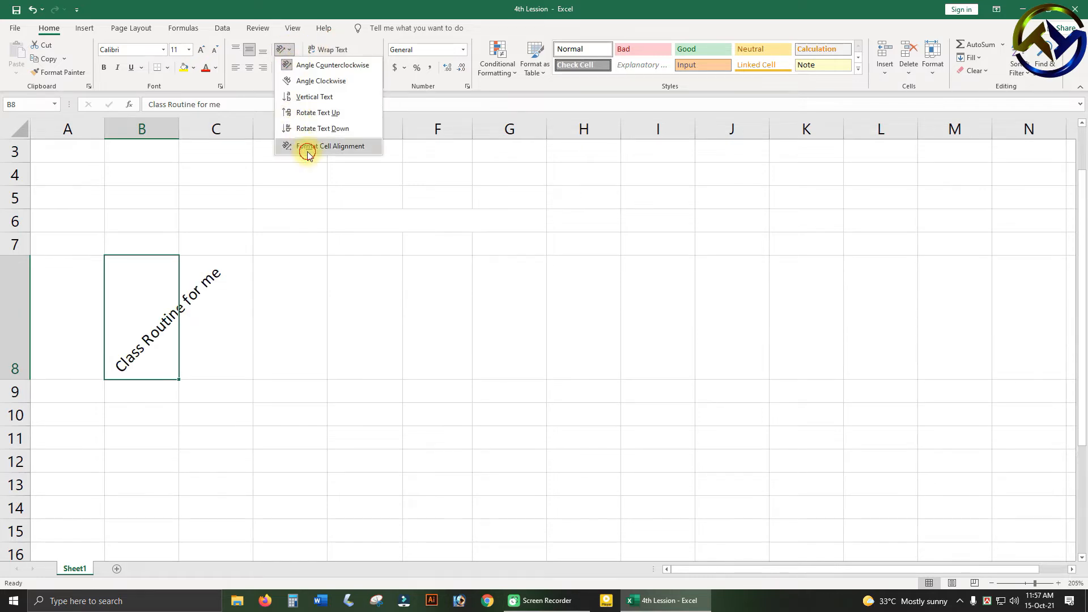
click(309, 149)
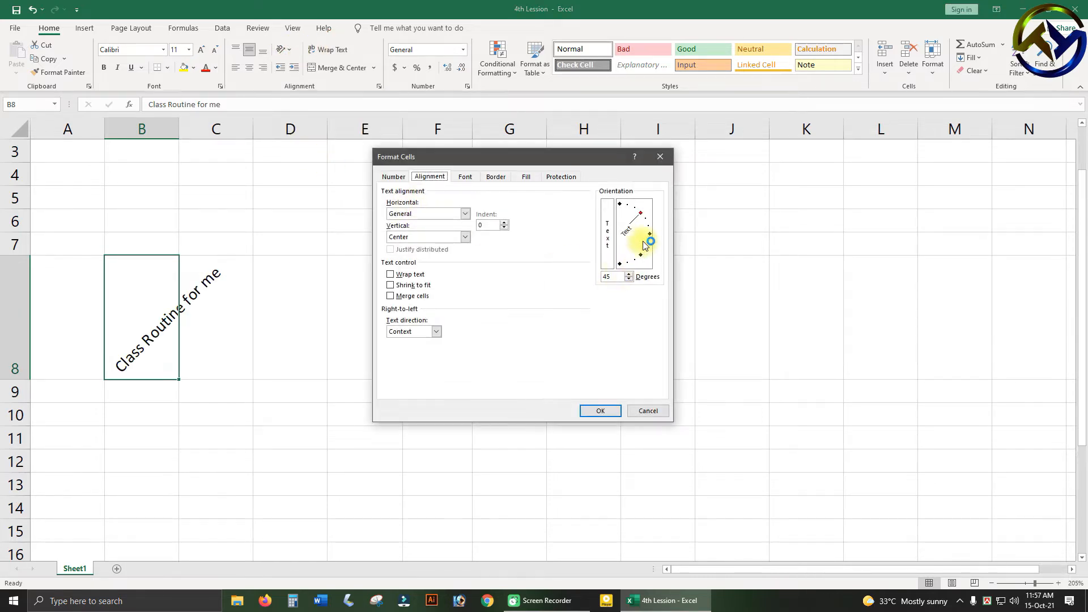
click(649, 234)
click(606, 410)
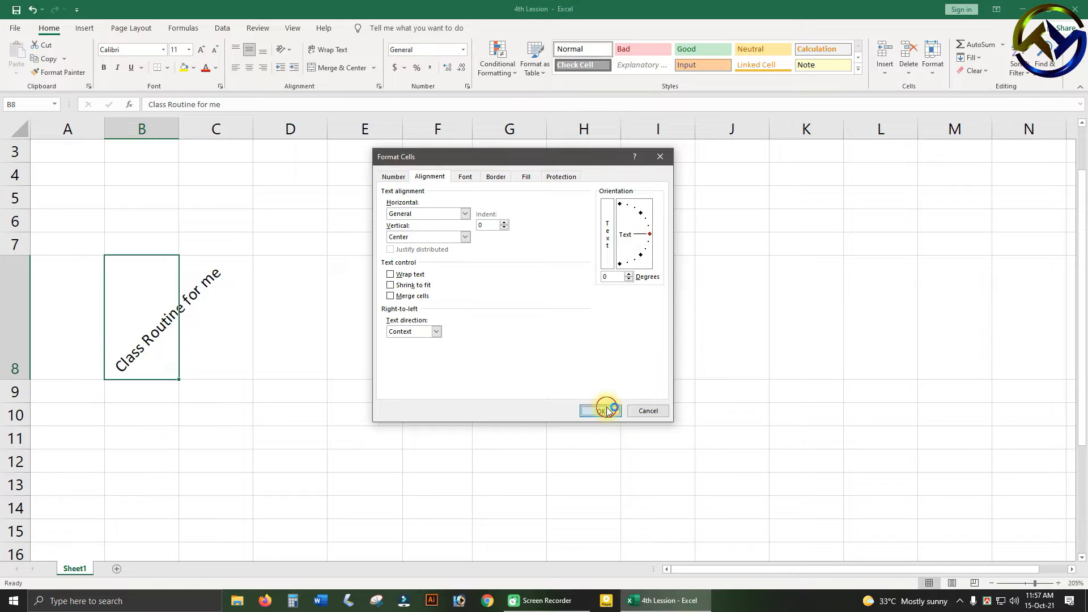
click(287, 429)
click(153, 267)
click(92, 264)
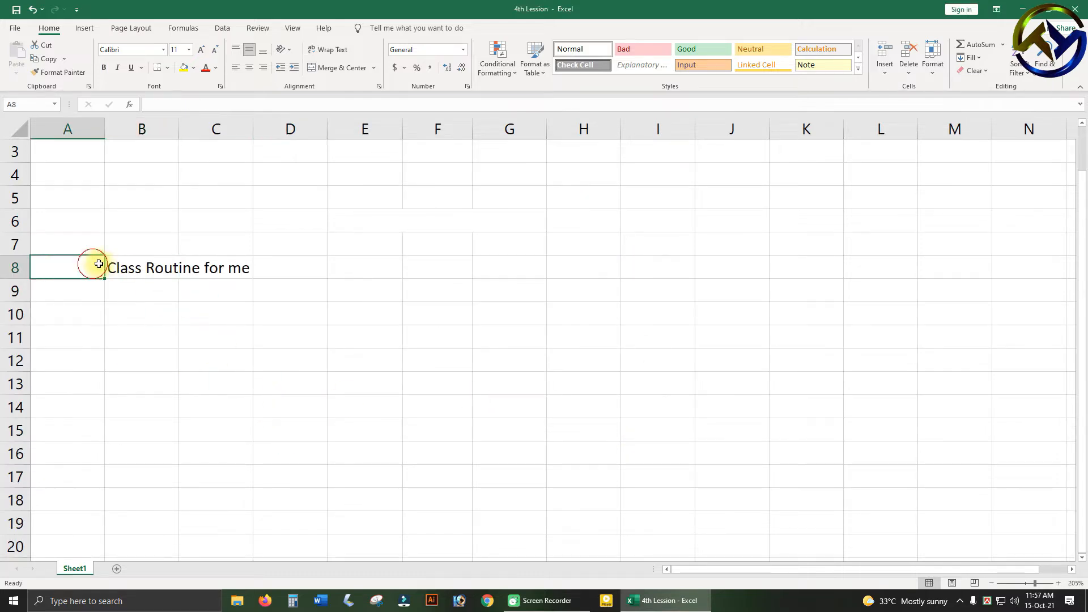
click(154, 268)
drag(154, 268, 211, 268)
click(215, 336)
click(152, 271)
click(190, 269)
click(141, 263)
drag(170, 267, 226, 267)
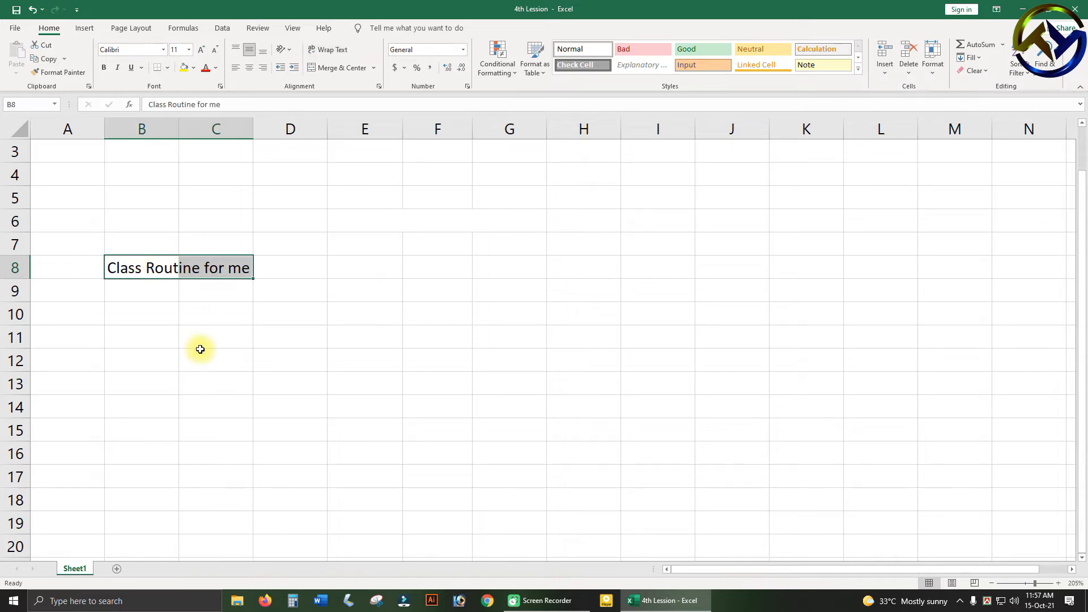
click(227, 327)
click(190, 269)
Move the title from cell B8 to D4 by cutting and pasting it.
click(122, 272)
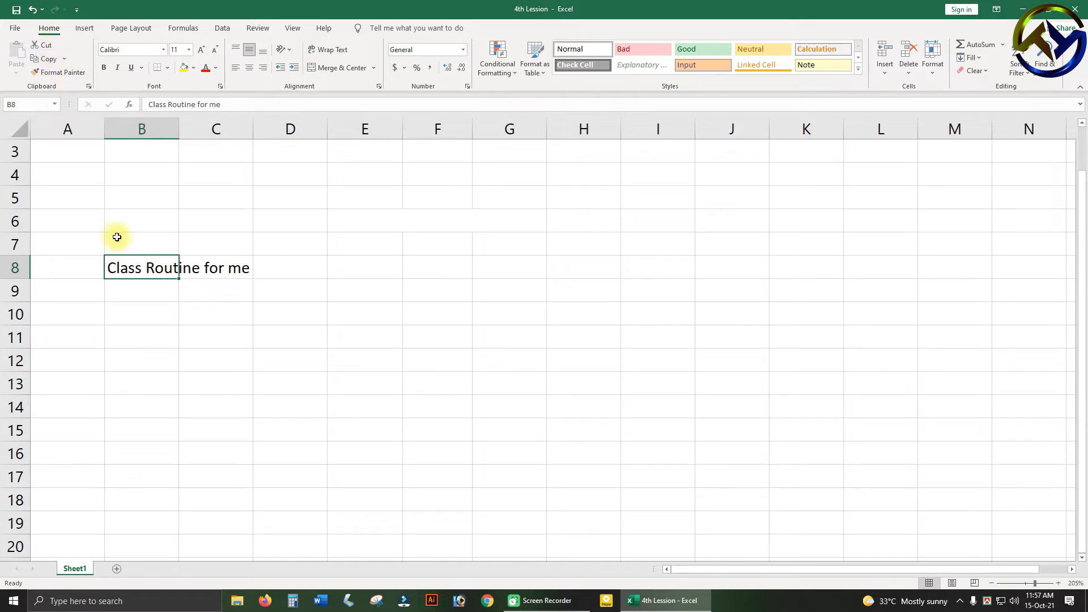
click(43, 45)
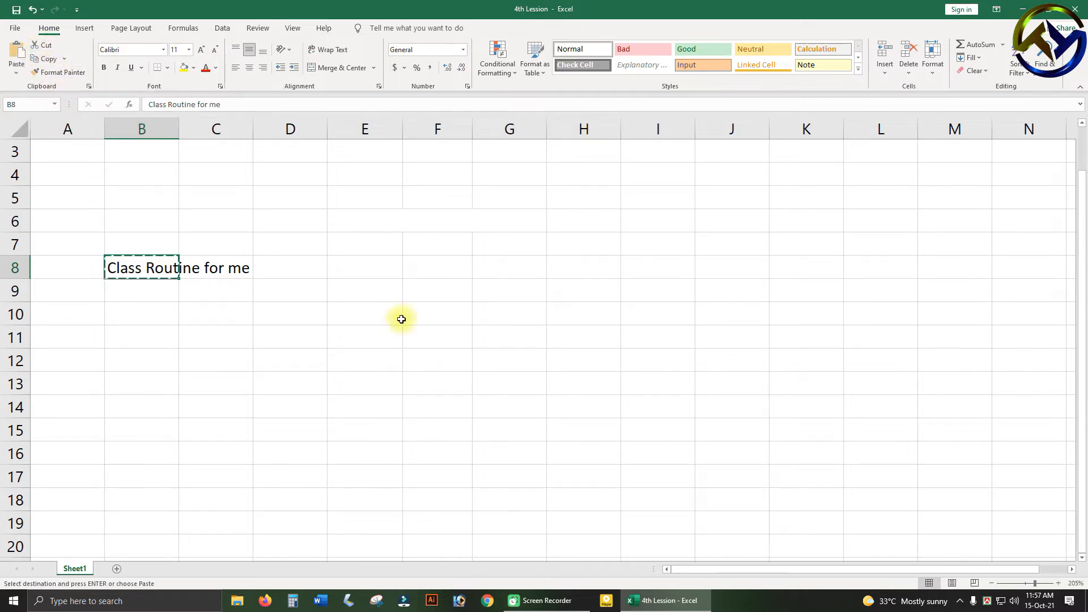
click(300, 173)
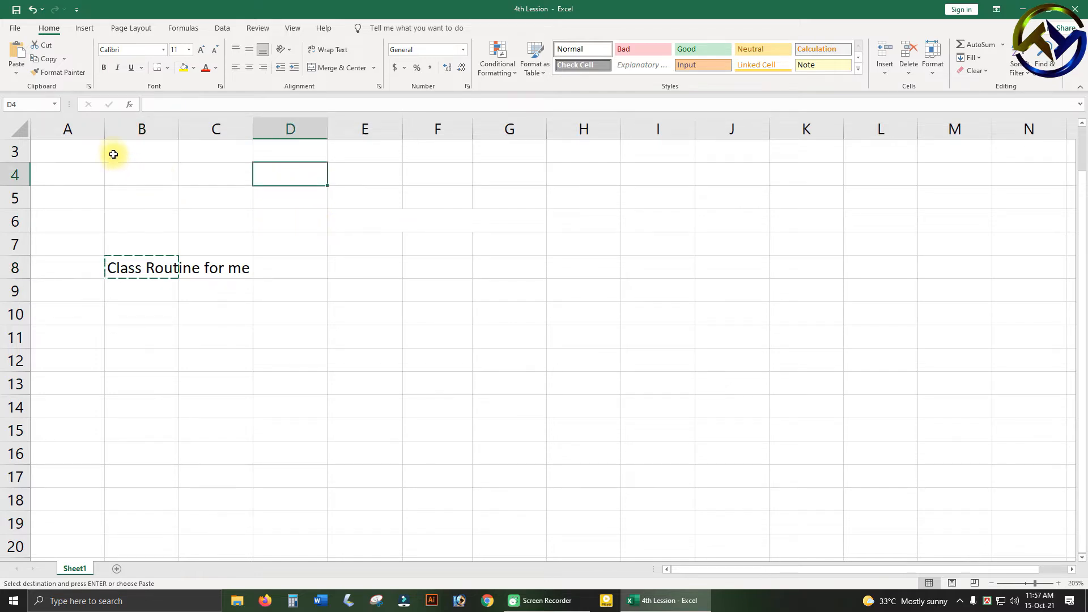
click(18, 50)
click(352, 383)
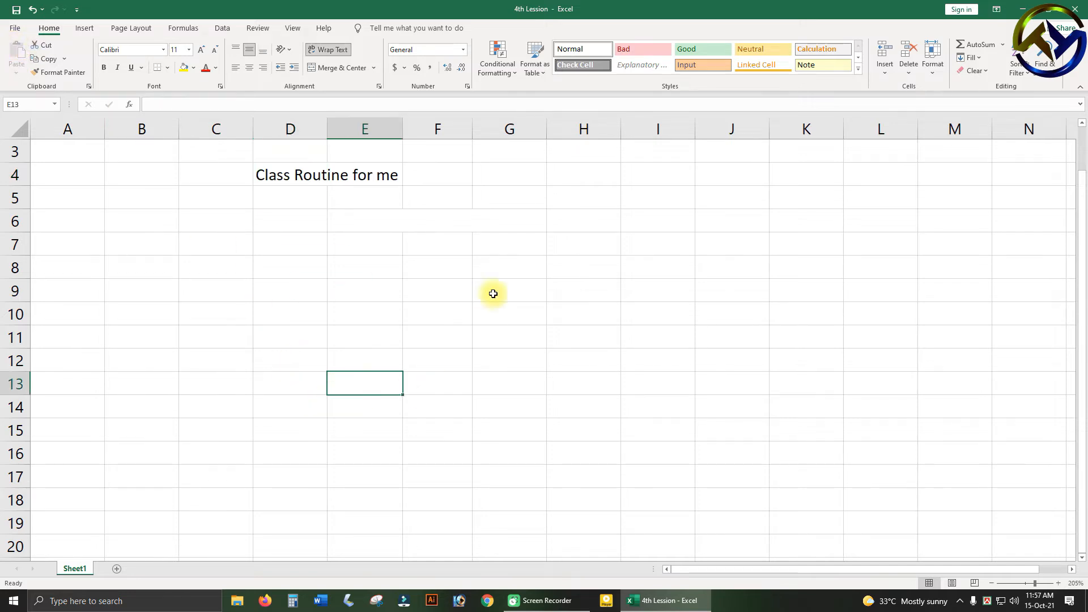
drag(103, 192, 808, 382)
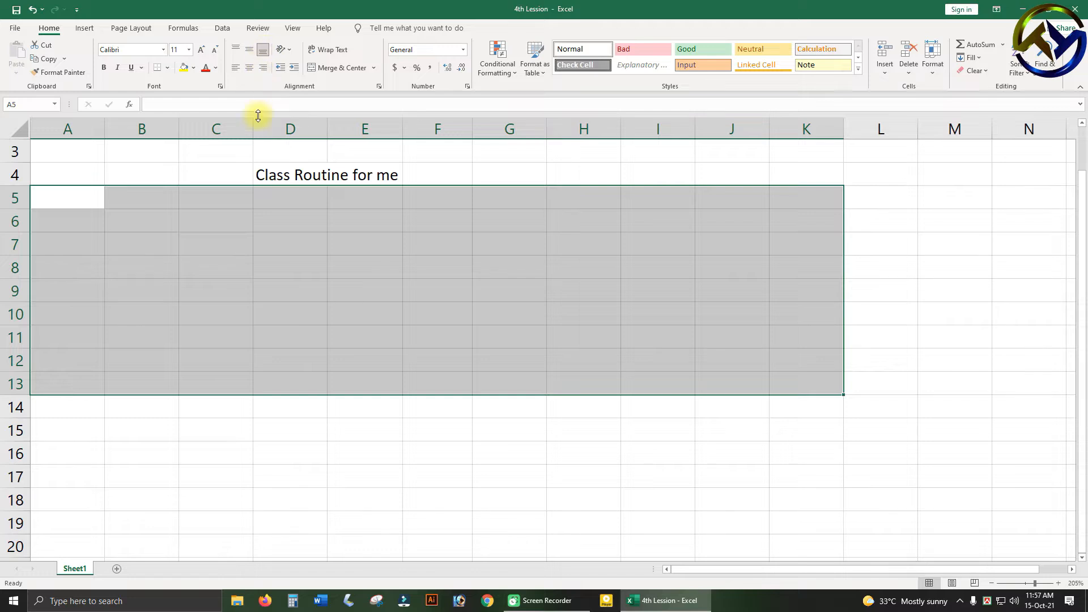
click(269, 309)
click(391, 259)
click(438, 202)
click(164, 245)
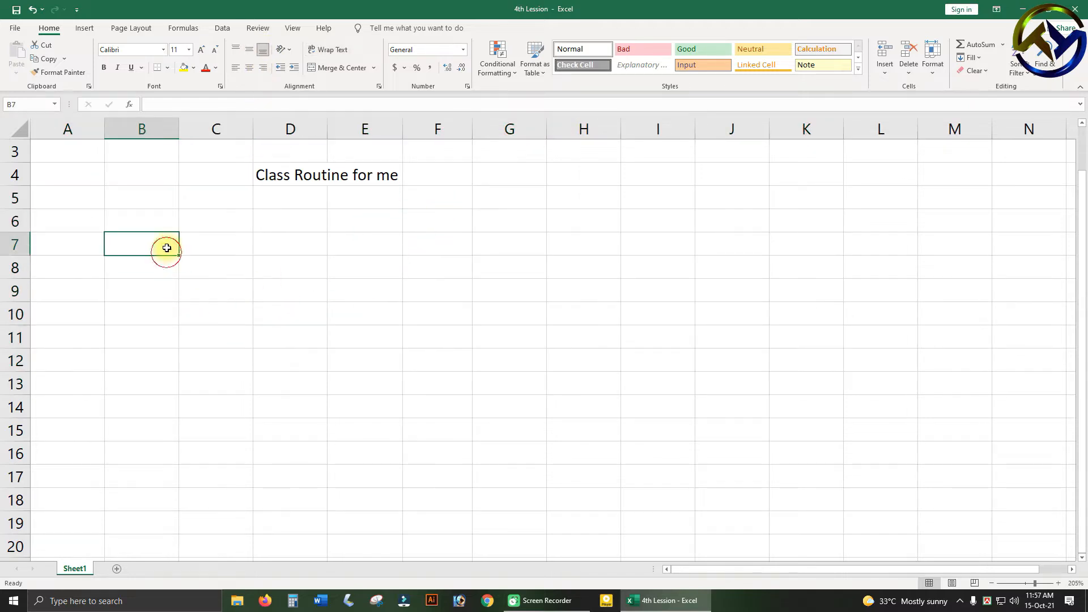
click(337, 242)
click(272, 175)
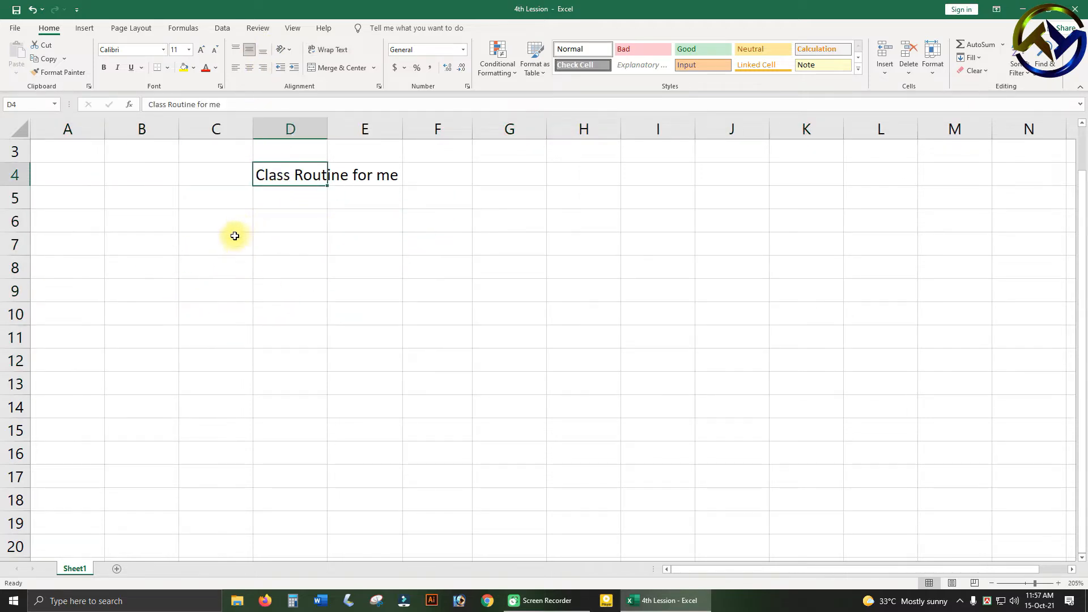
click(338, 318)
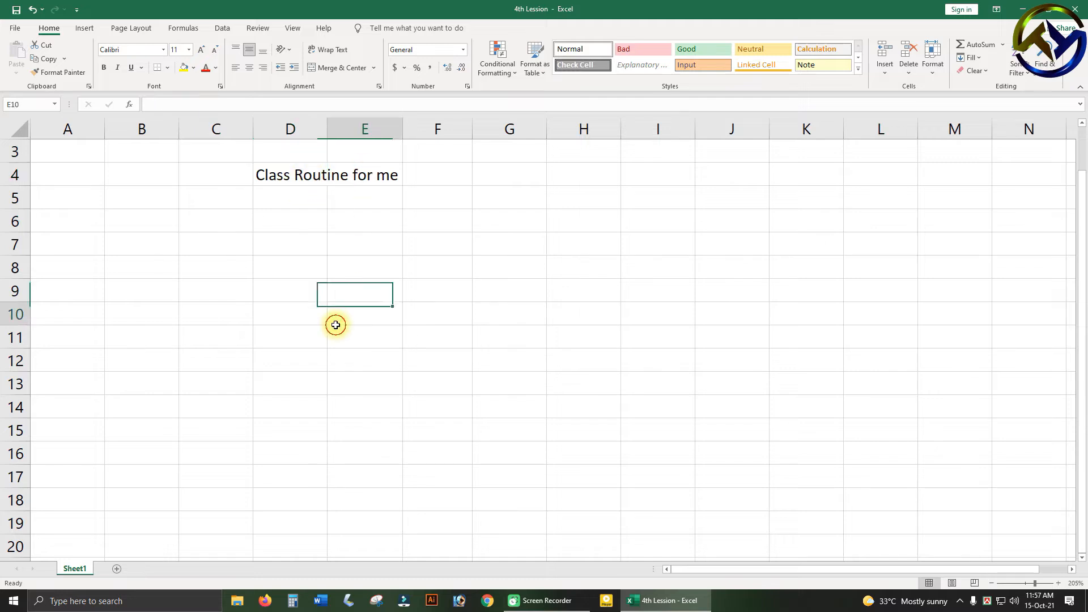
Enter the column headers "Day's Name" in B6 and "1st class" in C6.
click(156, 222)
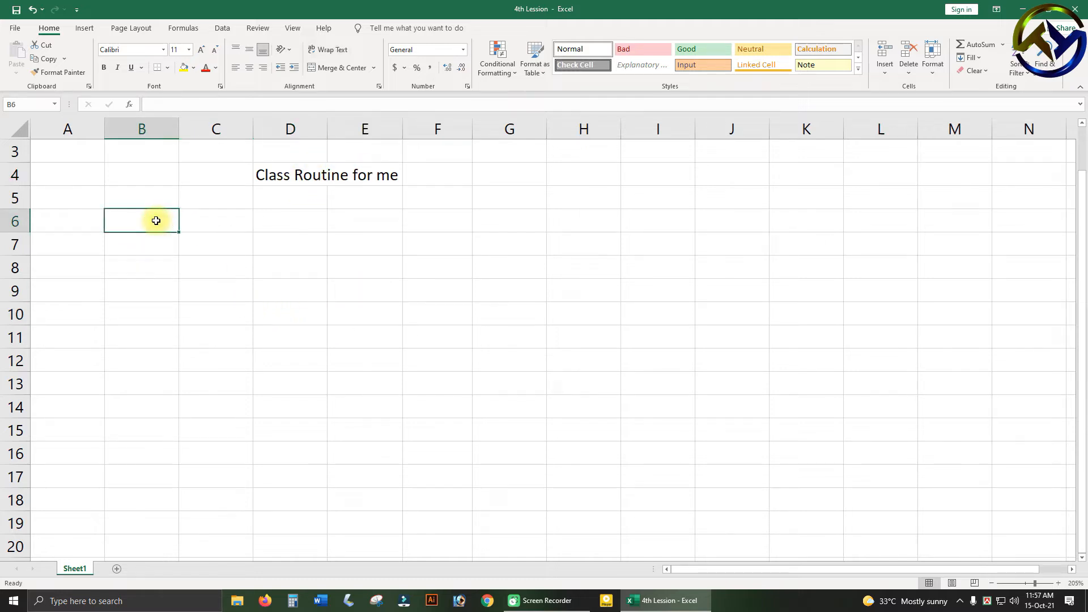
text(Day)
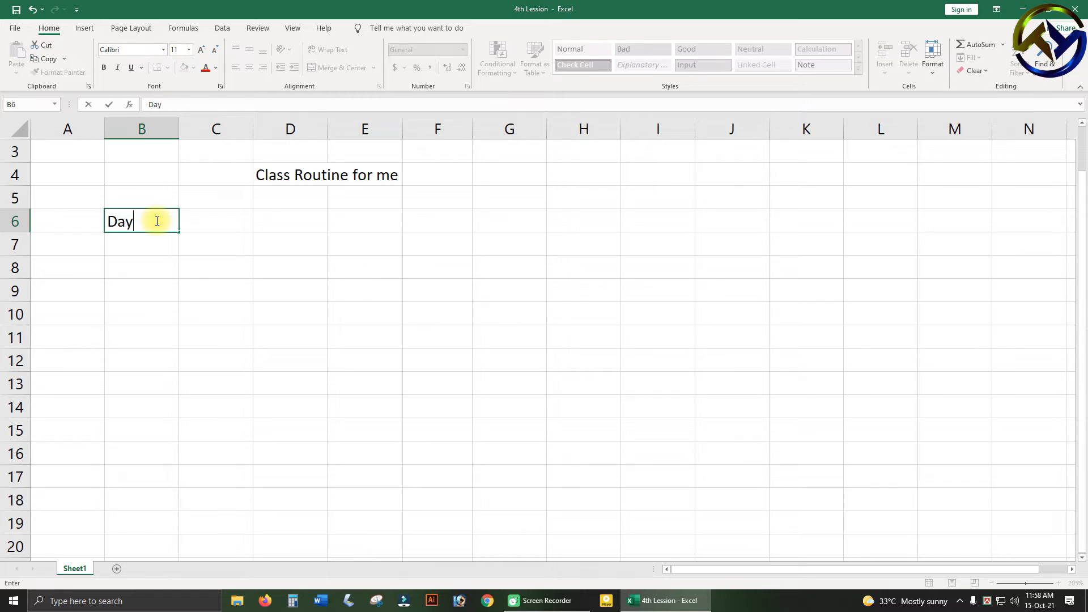
text('s Name)
click(219, 243)
click(212, 221)
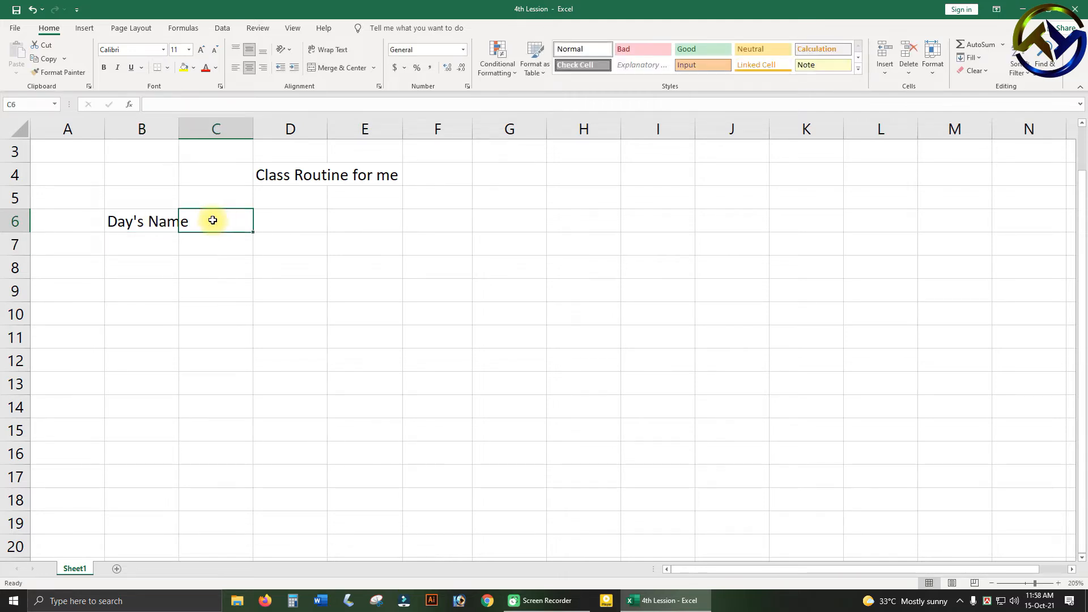
text(1)
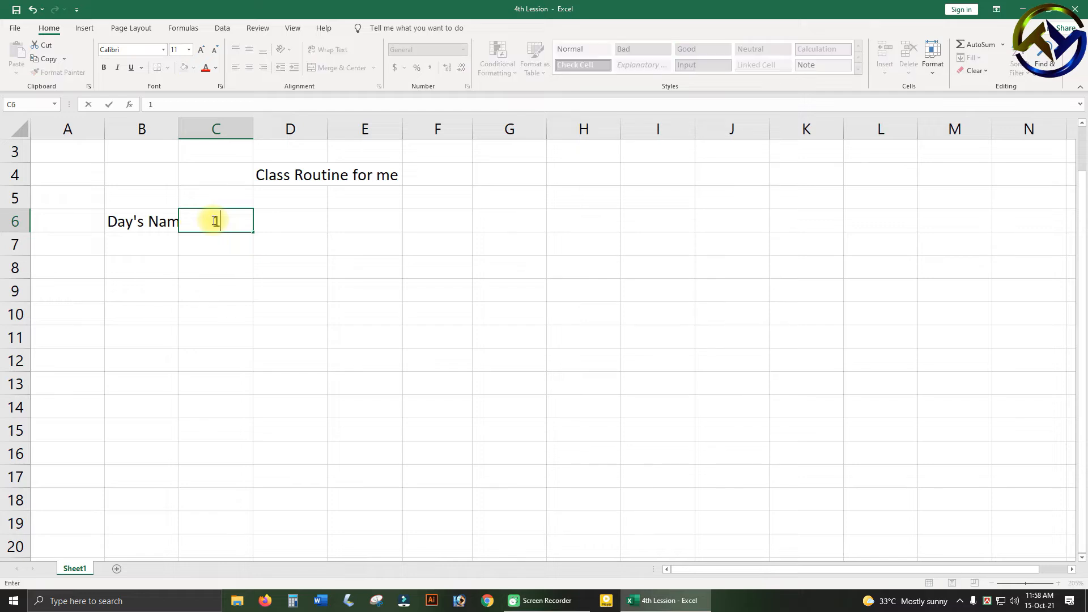
text(st class)
Enter "Saturday" in cell B7 under the day-name header.
click(160, 241)
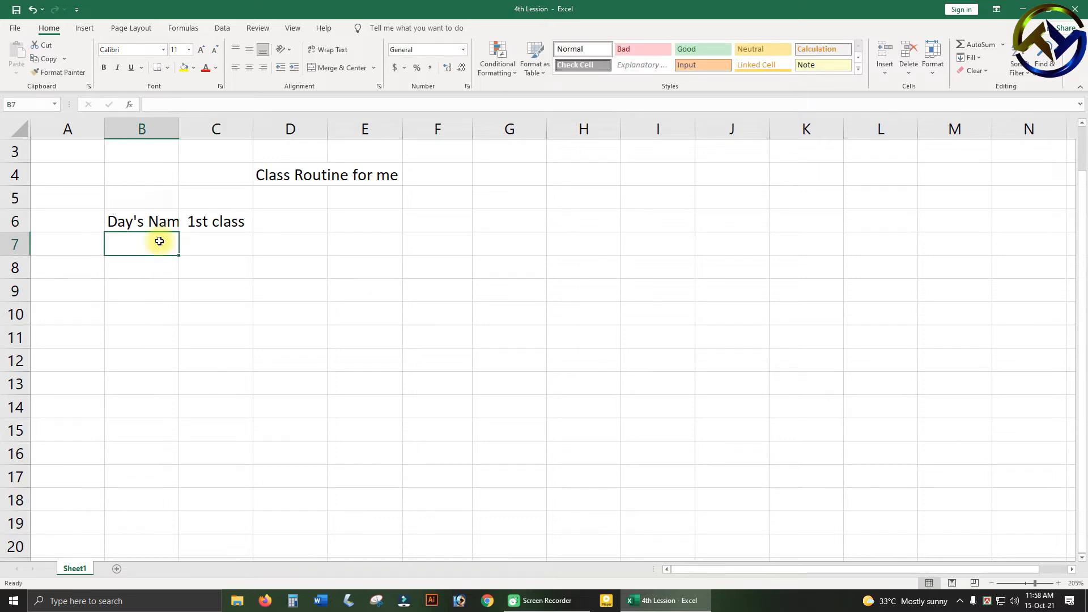
text(sutterd)
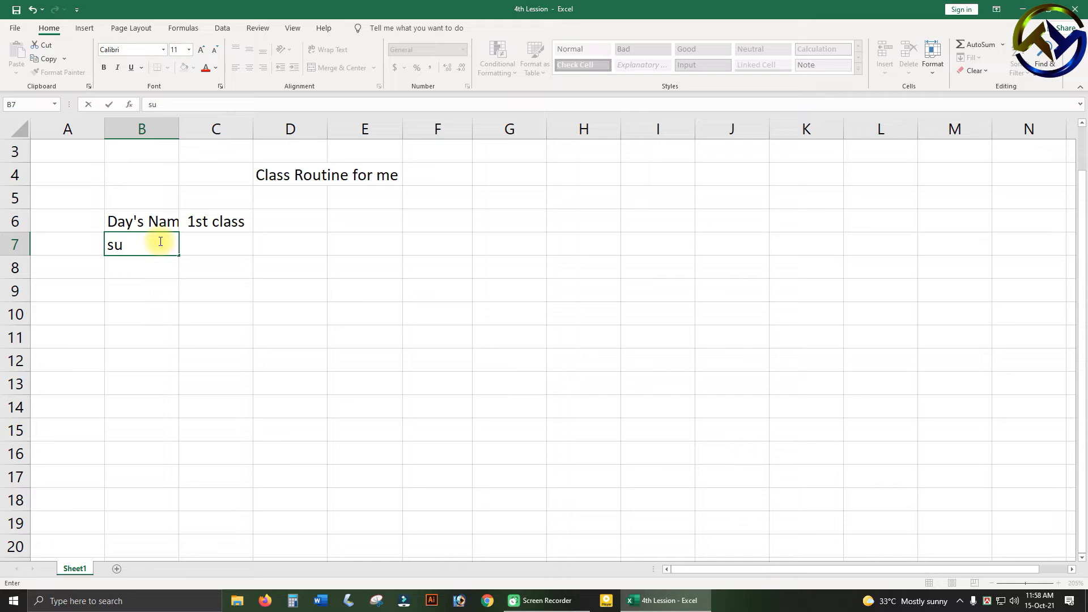
text(turday)
click(378, 325)
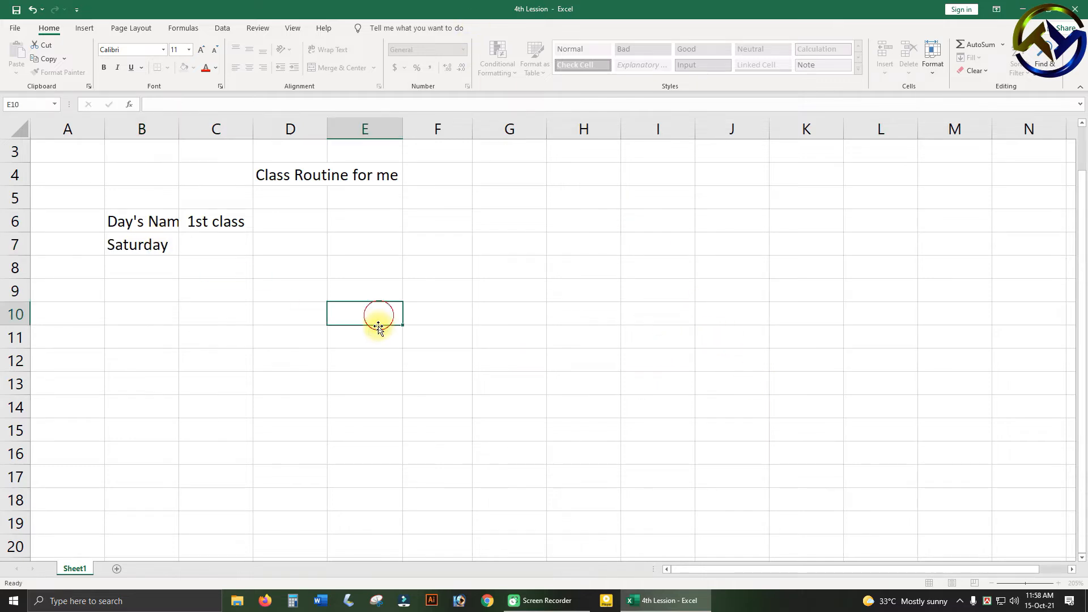
Fill the "1st class" header from C6 across to G6 so the series runs through "5th class".
click(155, 220)
click(196, 220)
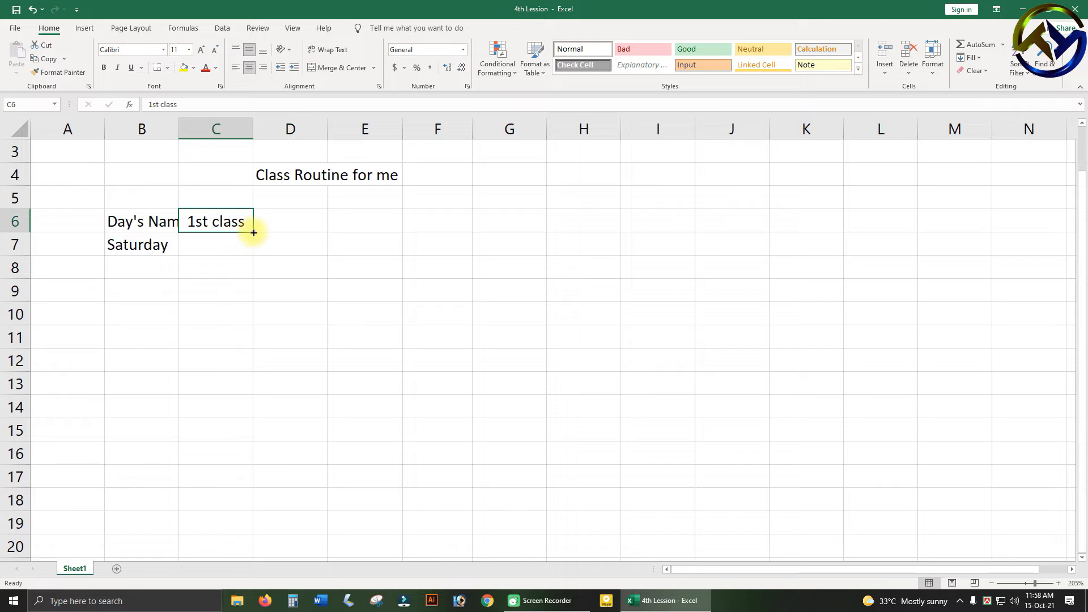
drag(253, 232, 497, 229)
drag(517, 230, 517, 229)
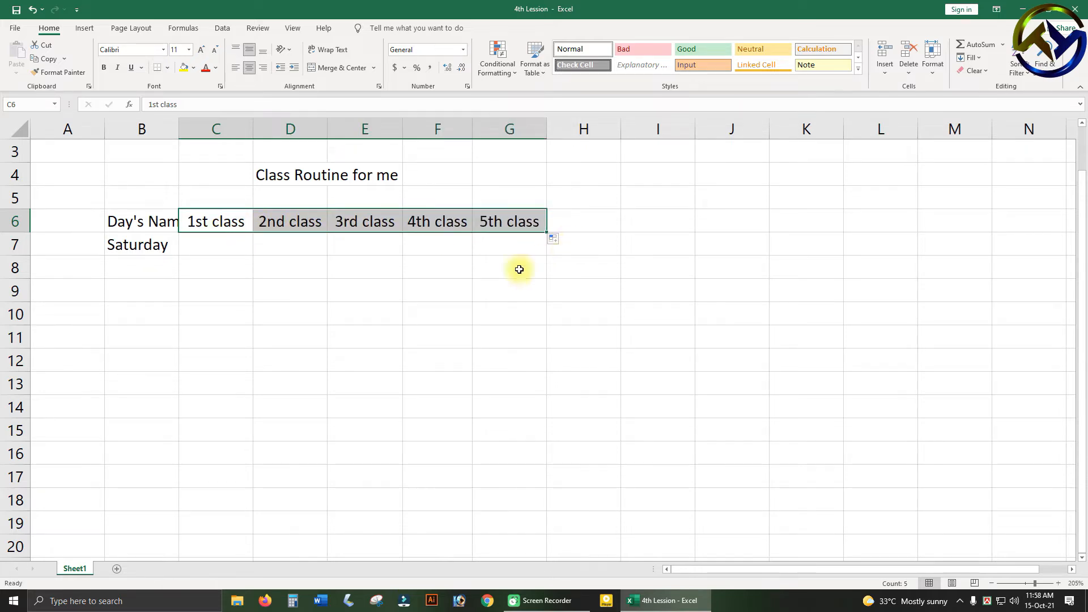
Fill the day names down from "Saturday" in B7 to "Thursday" in B12.
click(162, 249)
drag(177, 253, 179, 373)
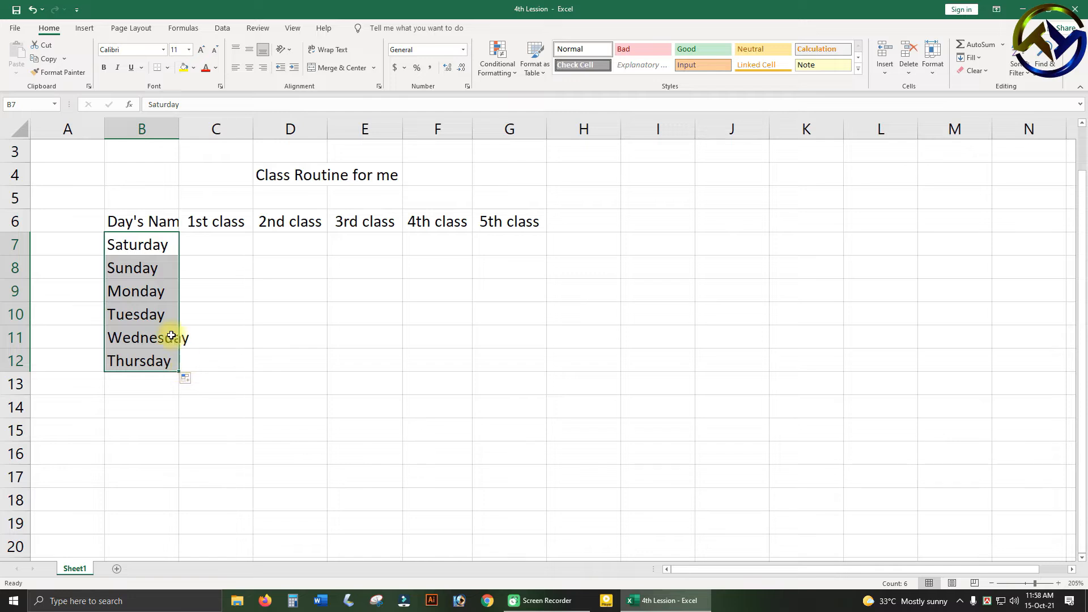
click(279, 271)
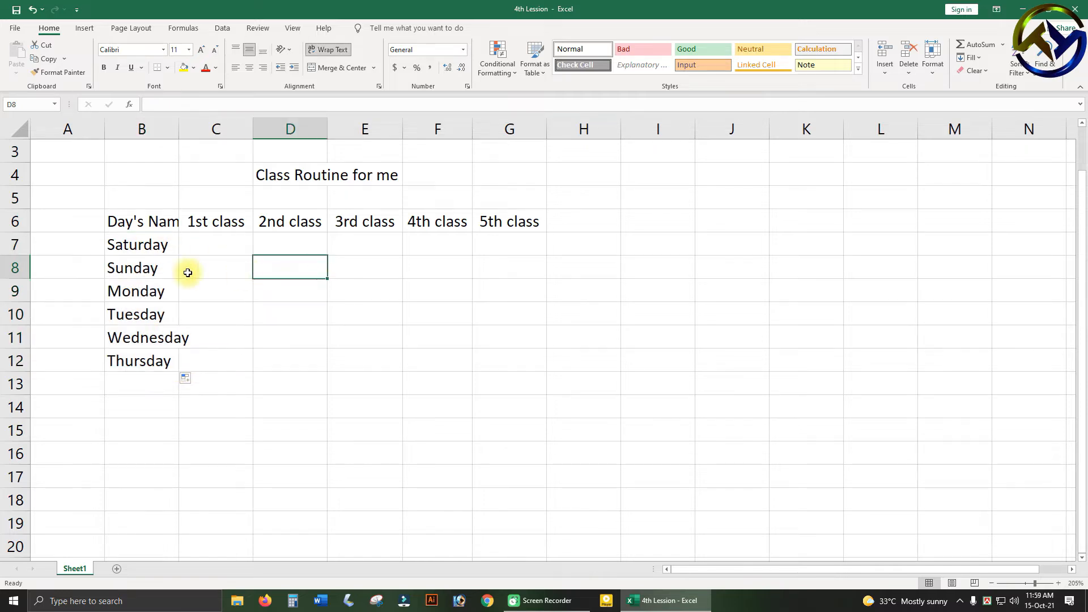
Enter the Saturday subjects "English" in C7, "Bangla" in D7 and "History" in E7.
click(158, 250)
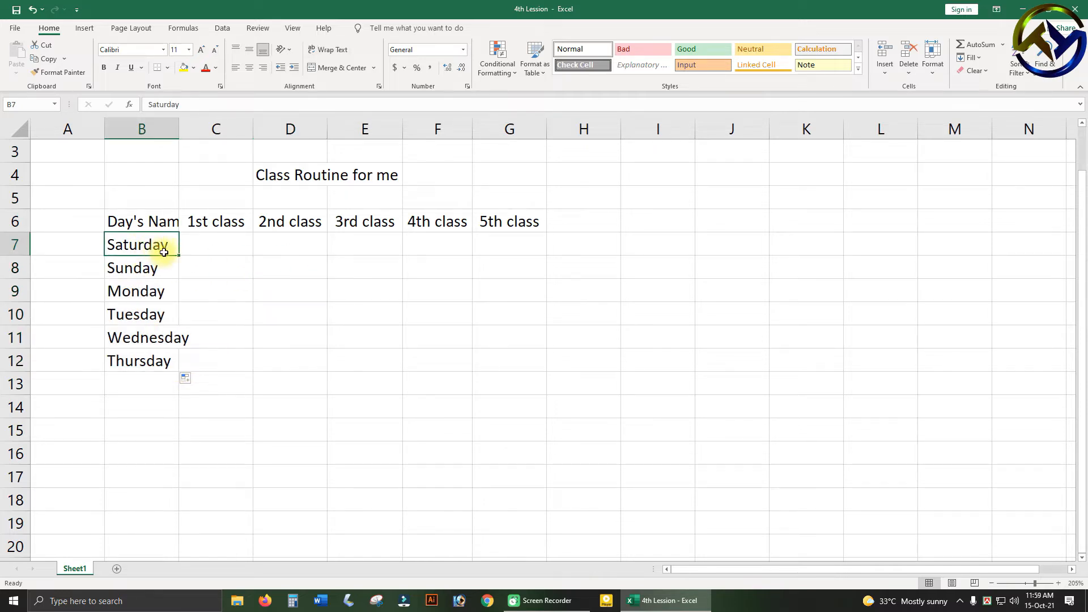
click(212, 244)
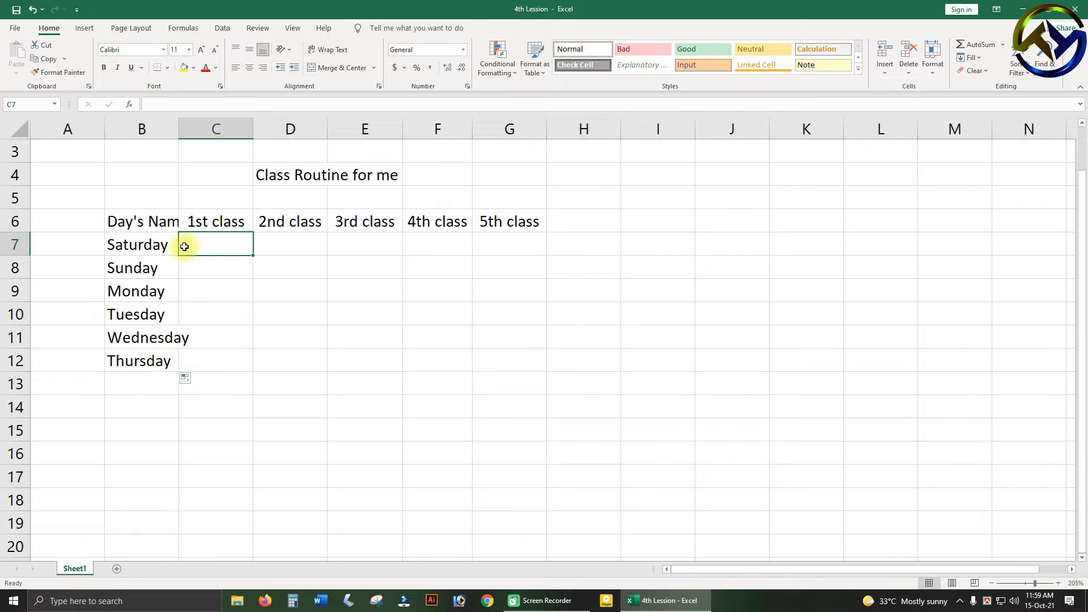
click(278, 244)
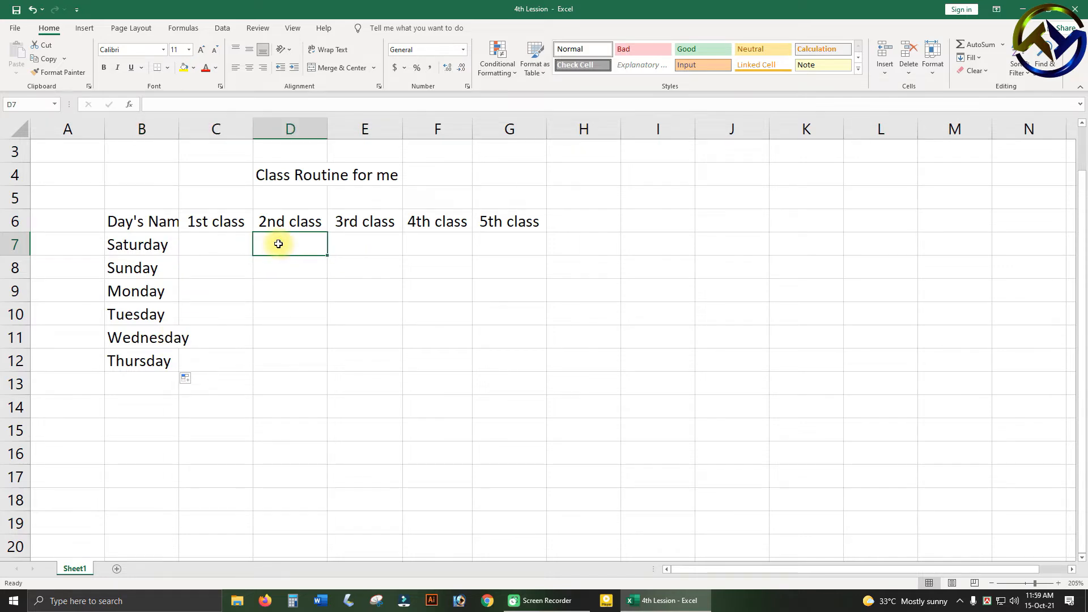
click(235, 242)
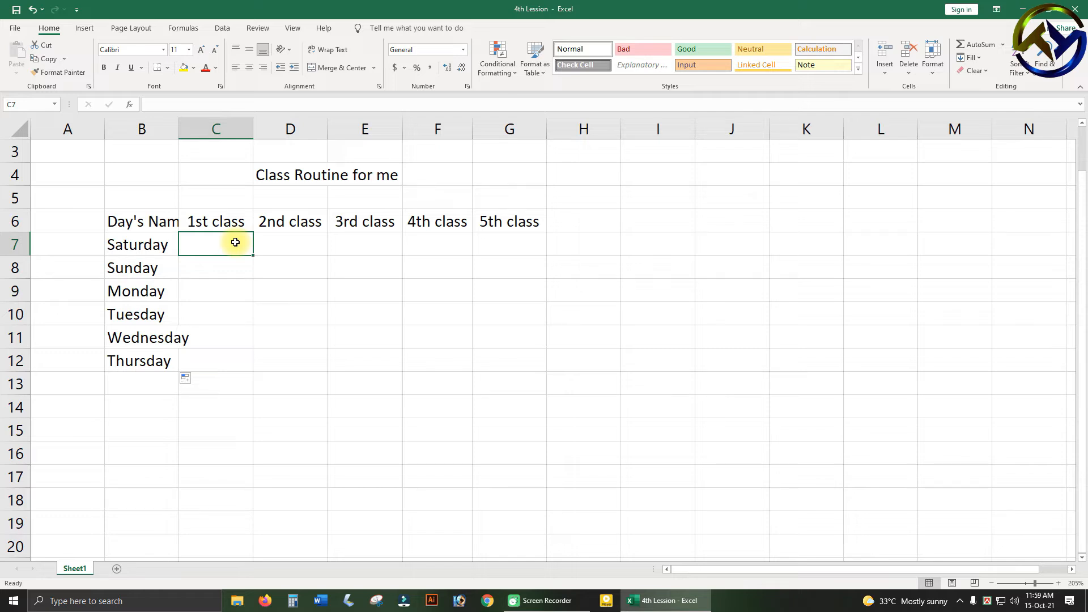
text(English)
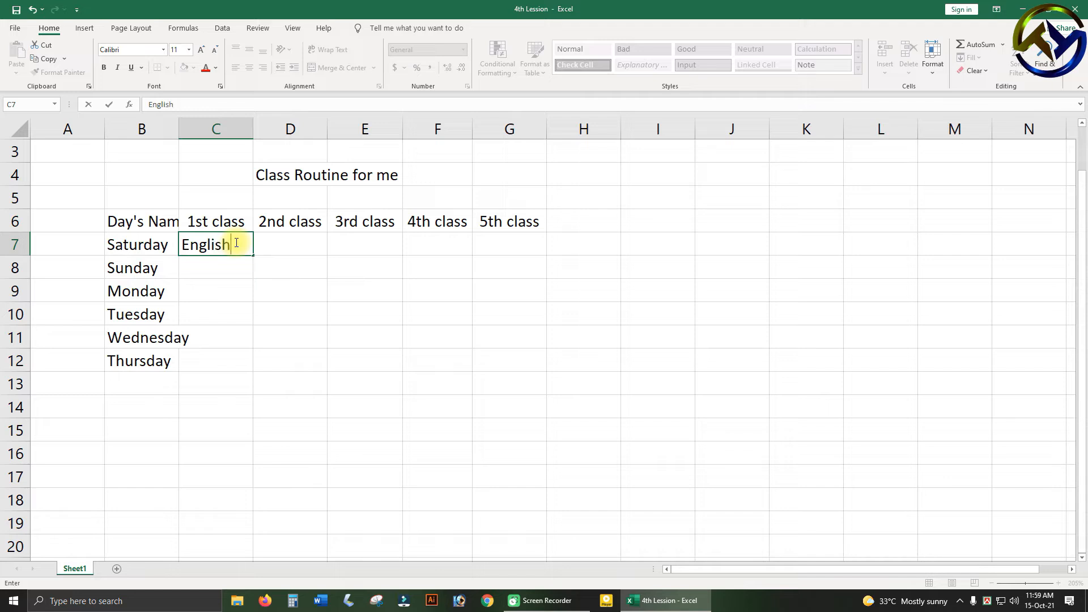
key(Tab)
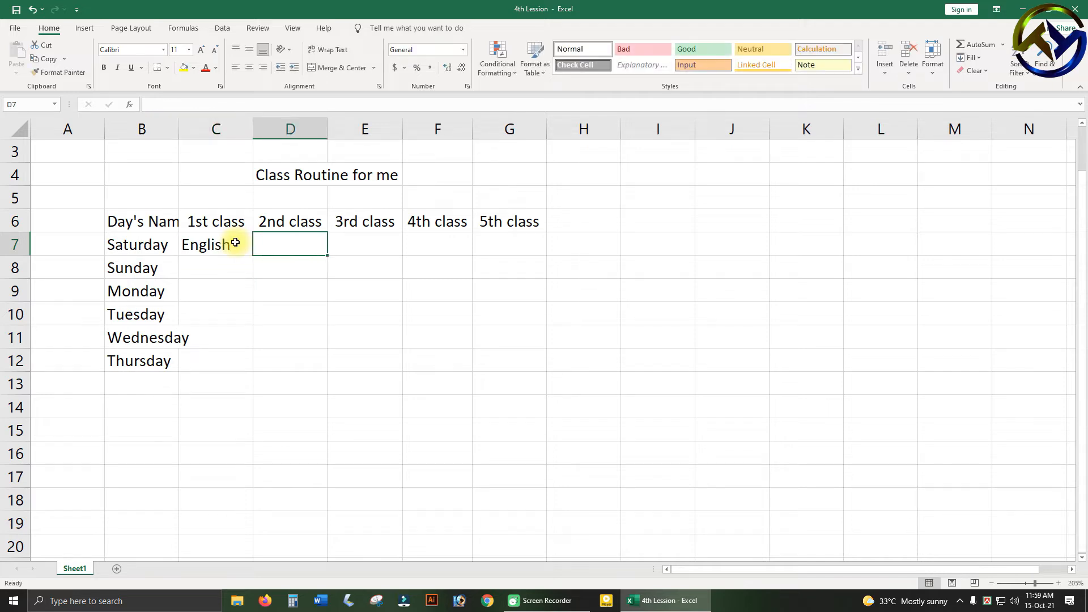
text(Bangla)
key(Tab)
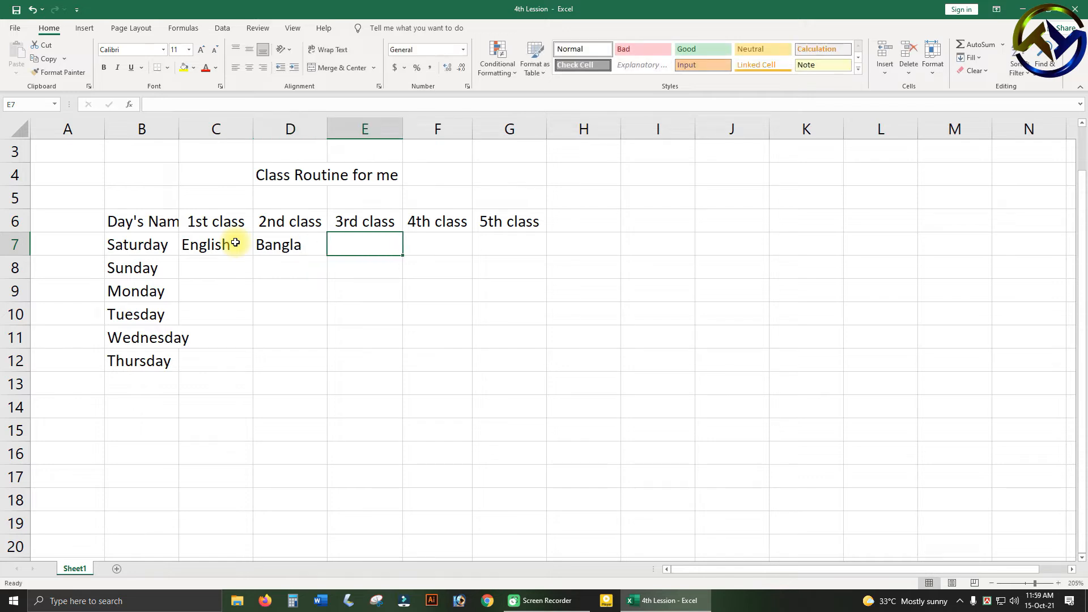
text(History)
key(Tab)
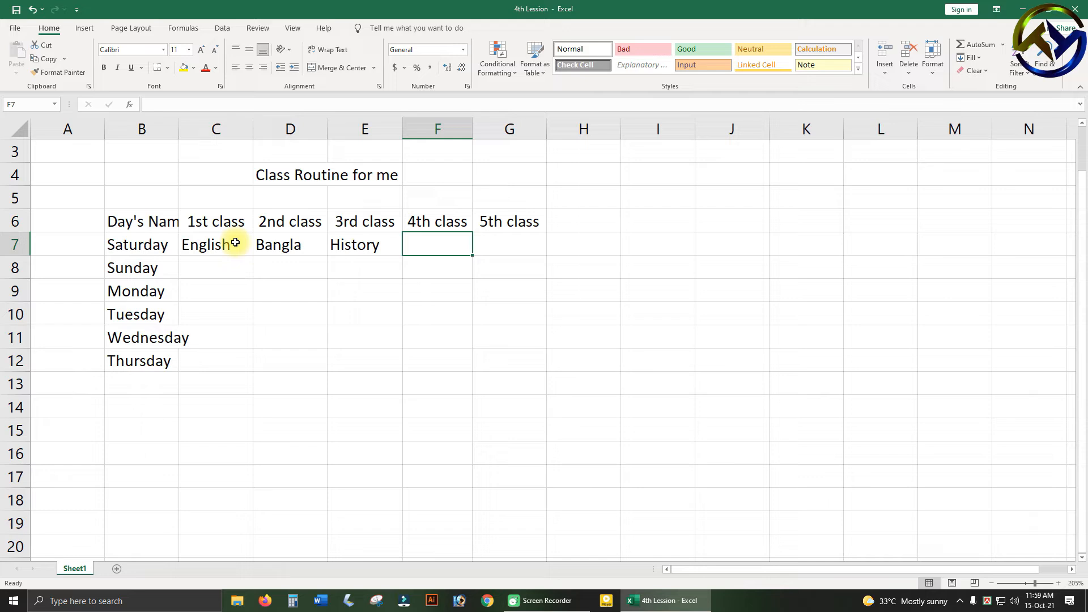
Enter "Mathemetics" in F7 and "Computer" in G7 as Saturday's 4th and 5th class subjects.
text(S)
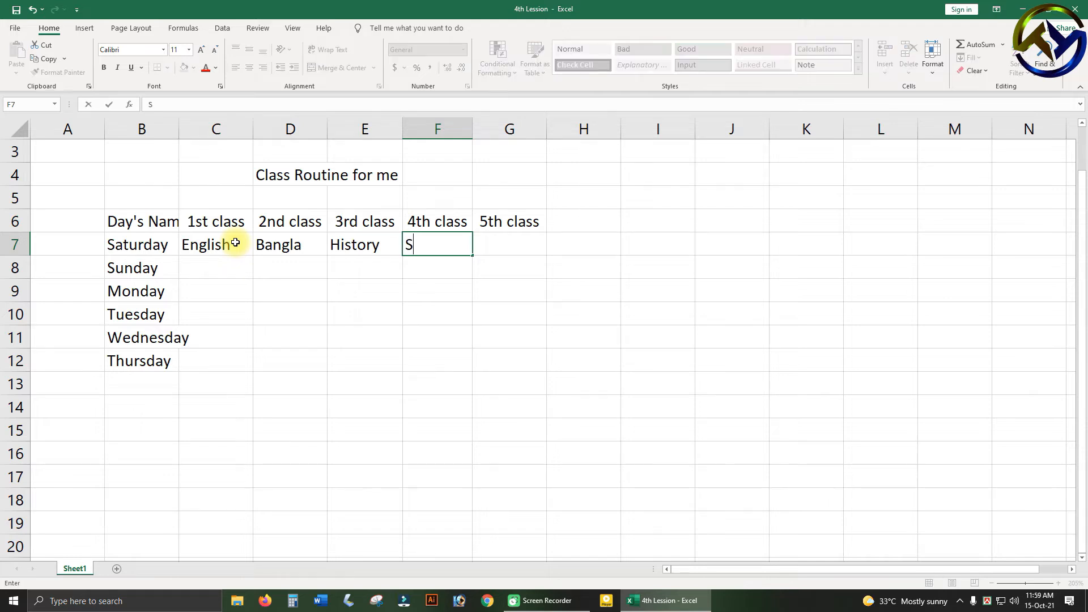
key(BackSpace)
key(BackSpace)
key(BackSpace)
key(BackSpace)
text(Mathemetics)
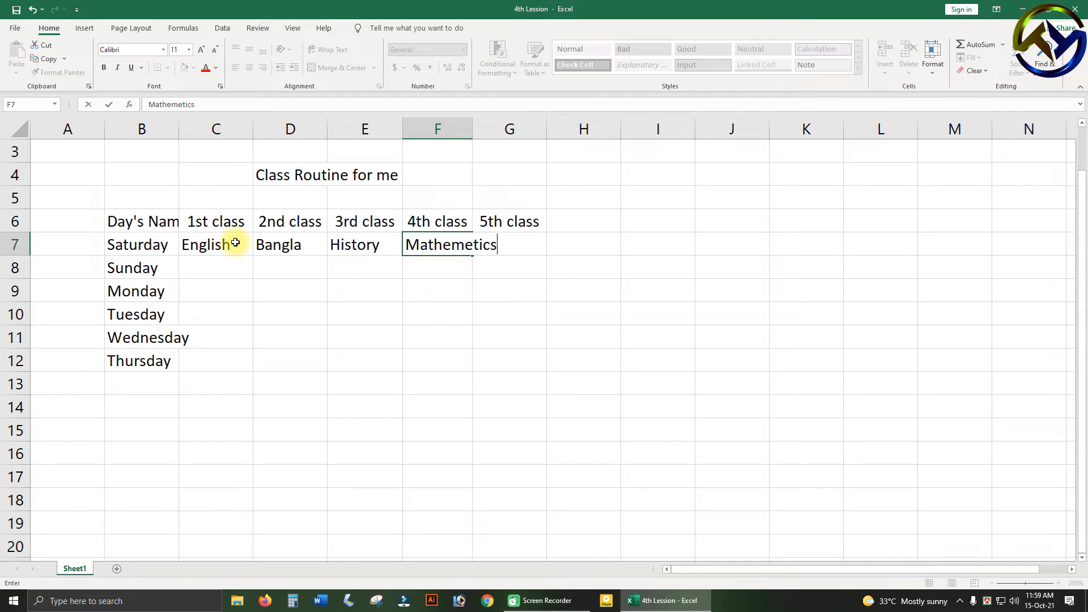
key(Tab)
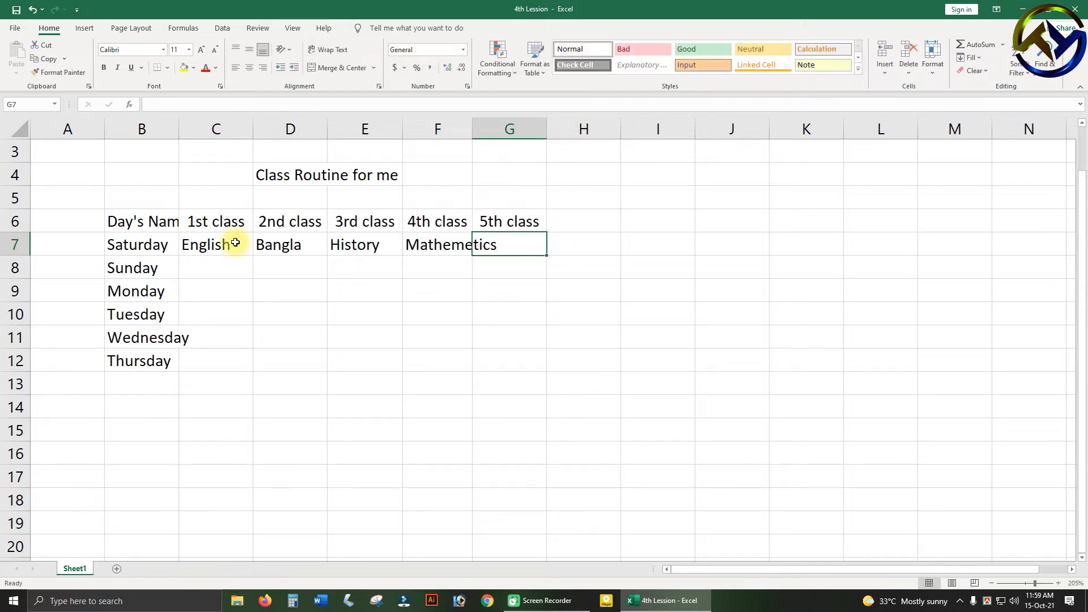
text(Co)
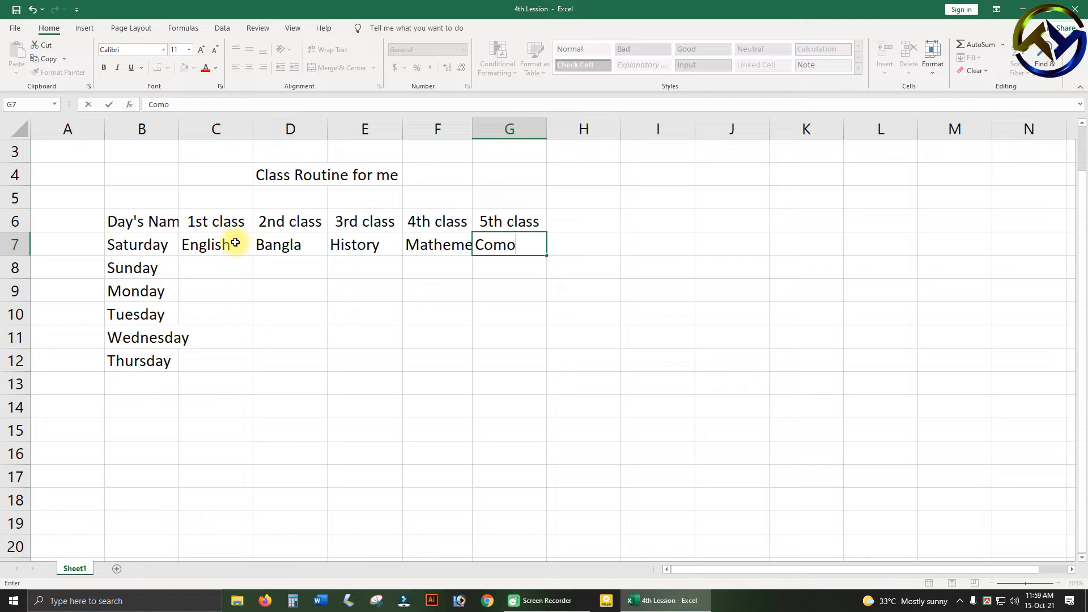
text(mputer)
click(438, 334)
Copy the Saturday subjects in C7:G7 down through row 12 for the remaining days.
click(209, 250)
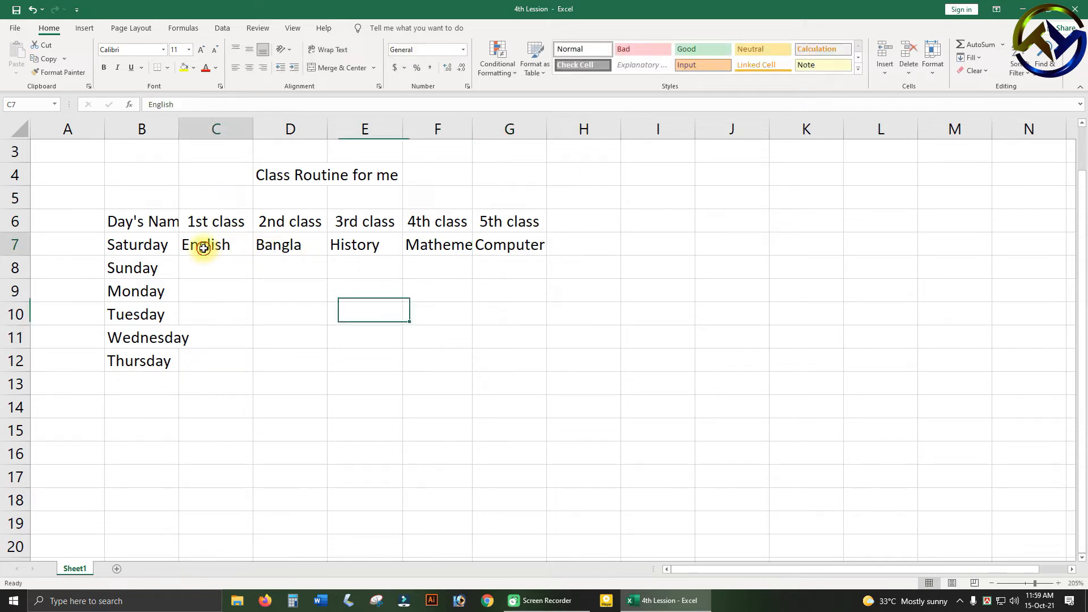
click(221, 284)
click(228, 261)
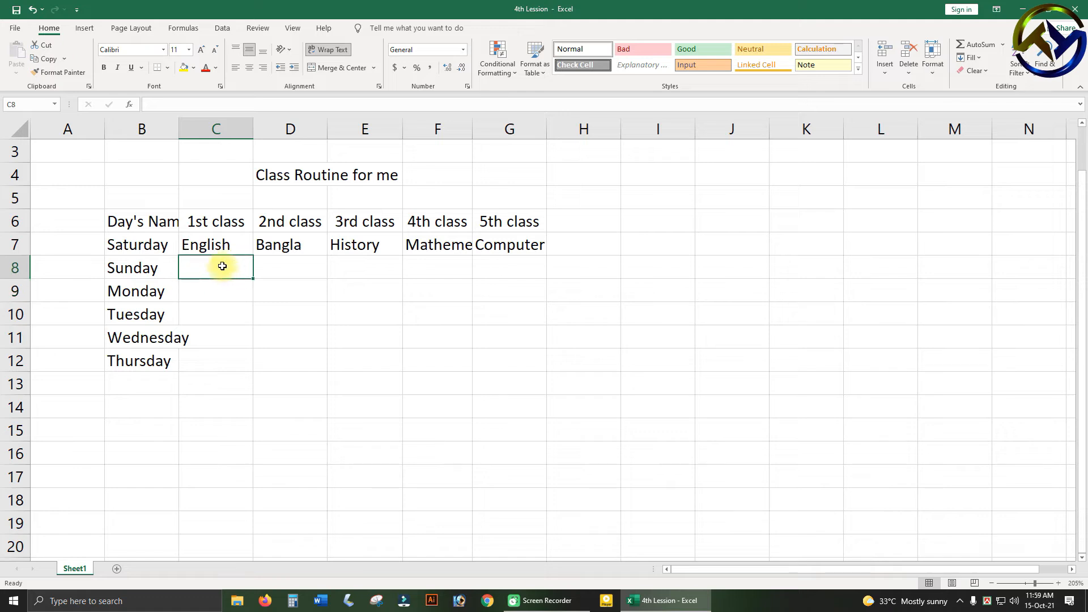
click(262, 292)
click(227, 276)
click(226, 334)
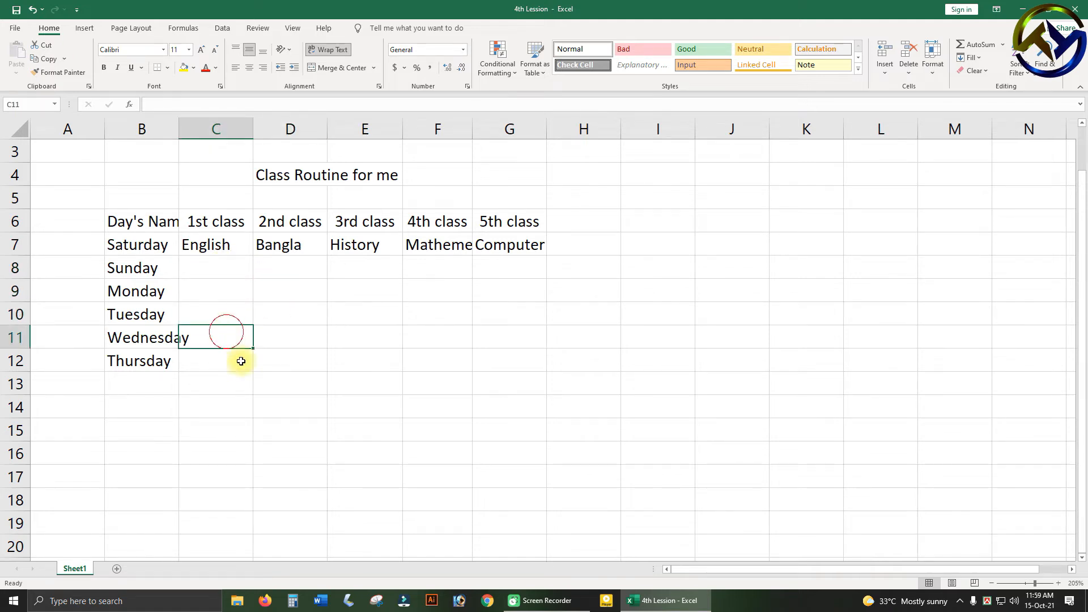
click(219, 295)
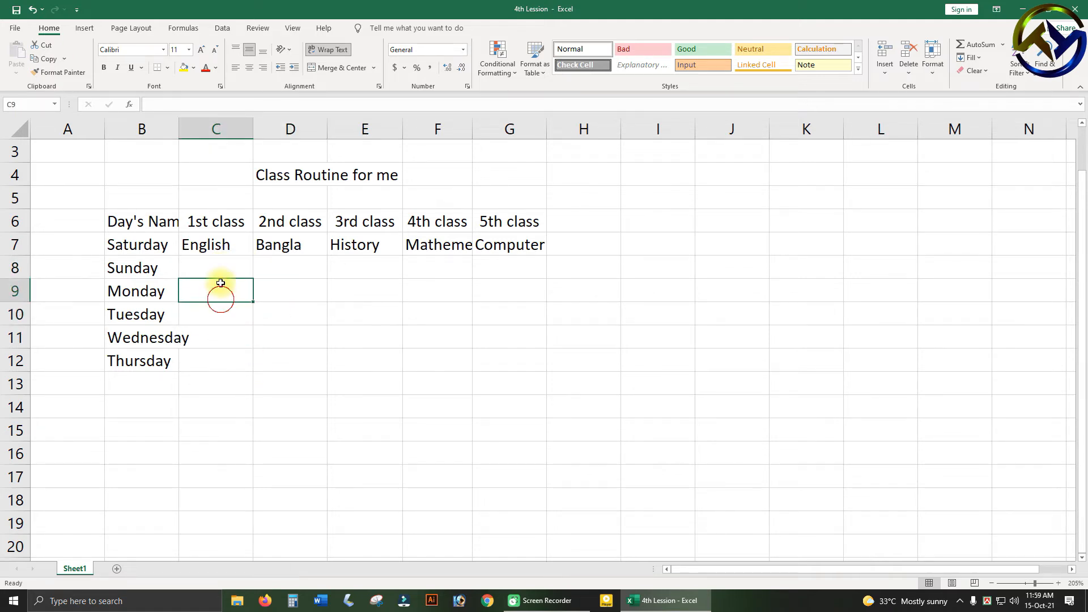
drag(223, 244, 548, 366)
click(378, 387)
click(213, 263)
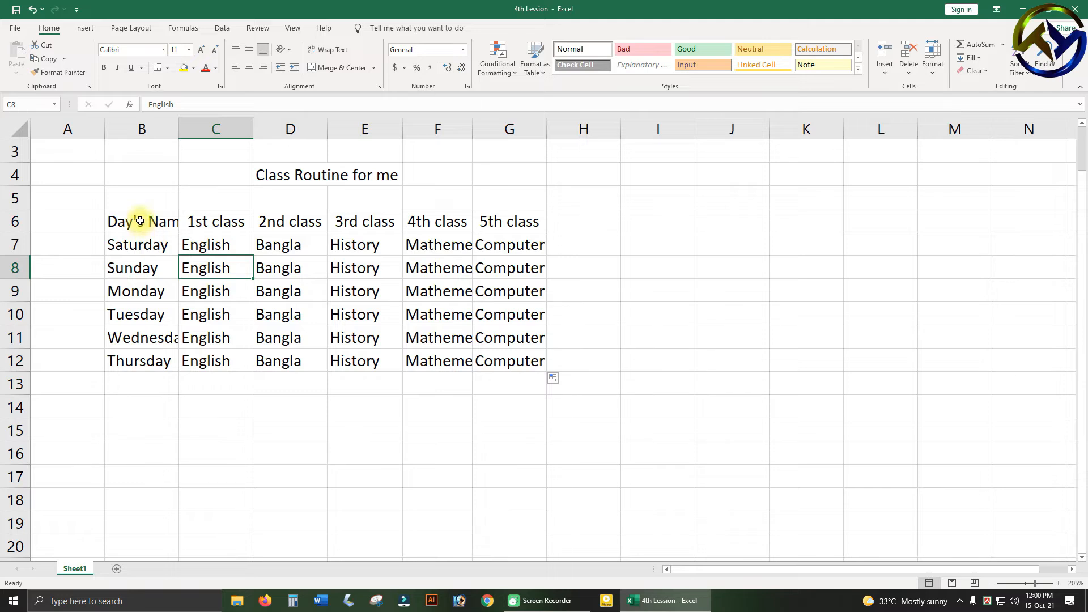
Auto-fit the widths of columns G, F and E to their contents.
click(515, 272)
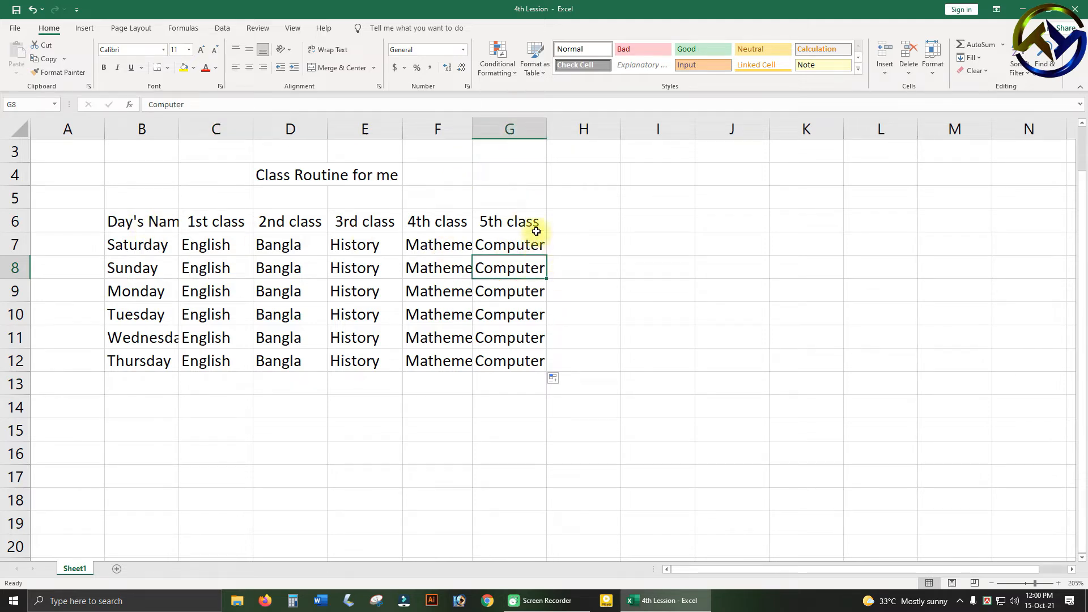
double_click(545, 136)
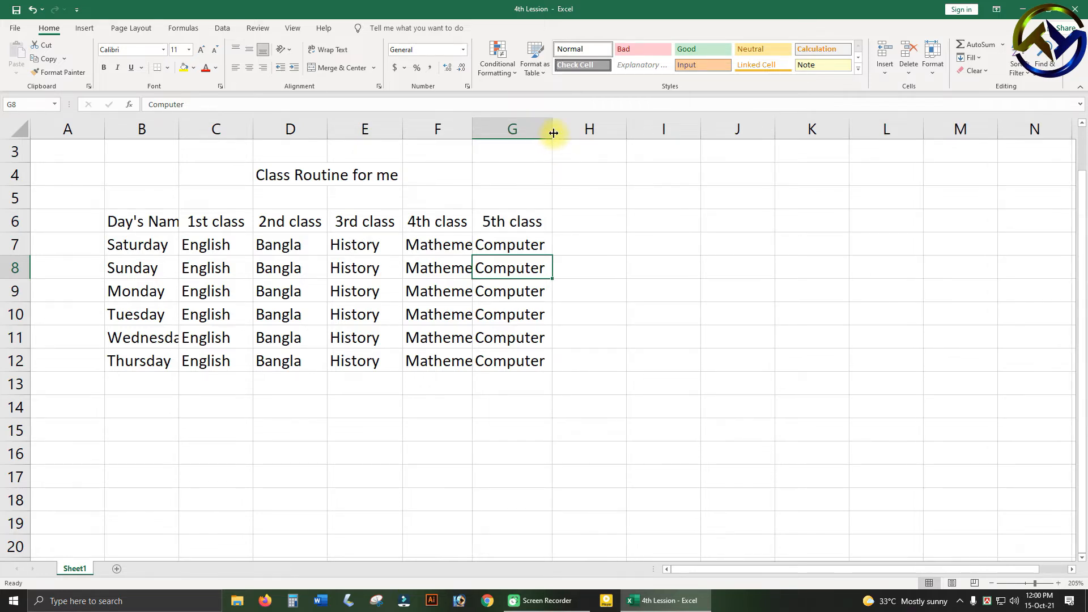
double_click(472, 133)
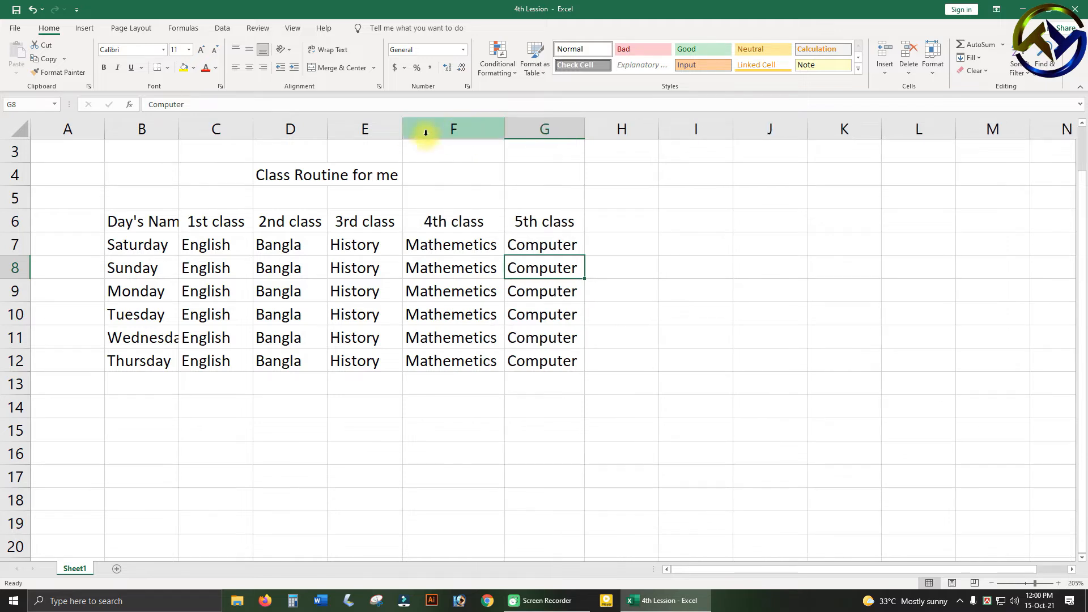
double_click(403, 134)
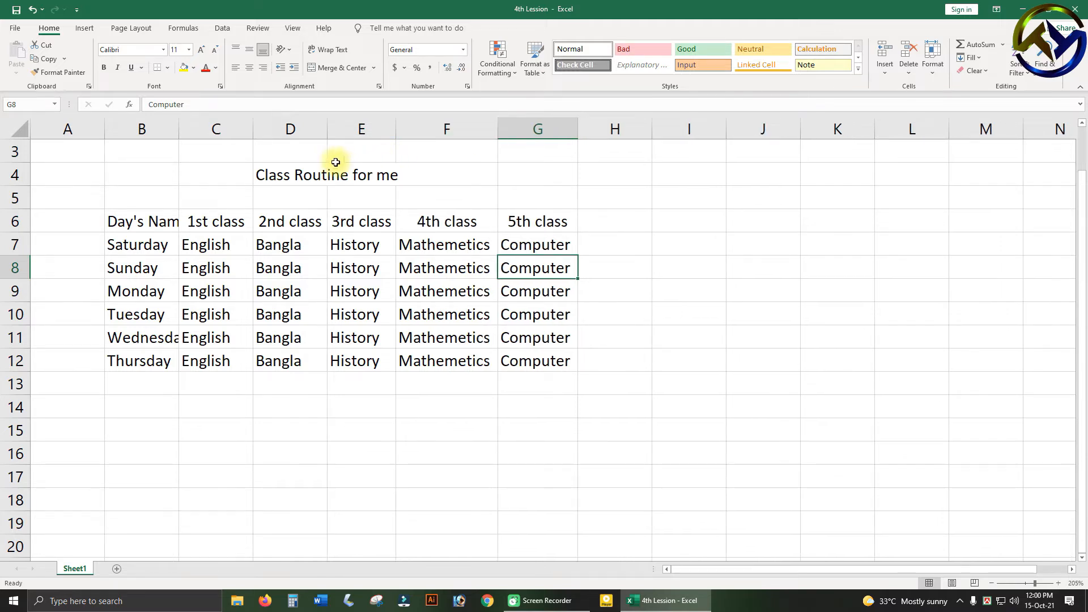
Try to auto-fit column D to its contents, and undo that width change.
double_click(327, 127)
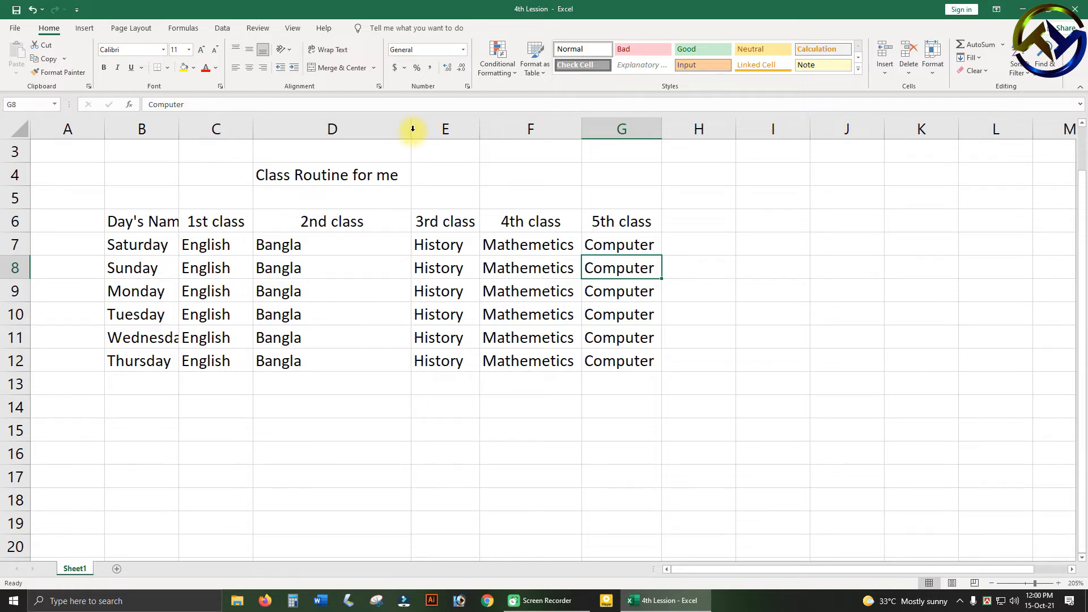
key(ctrl+z)
click(303, 175)
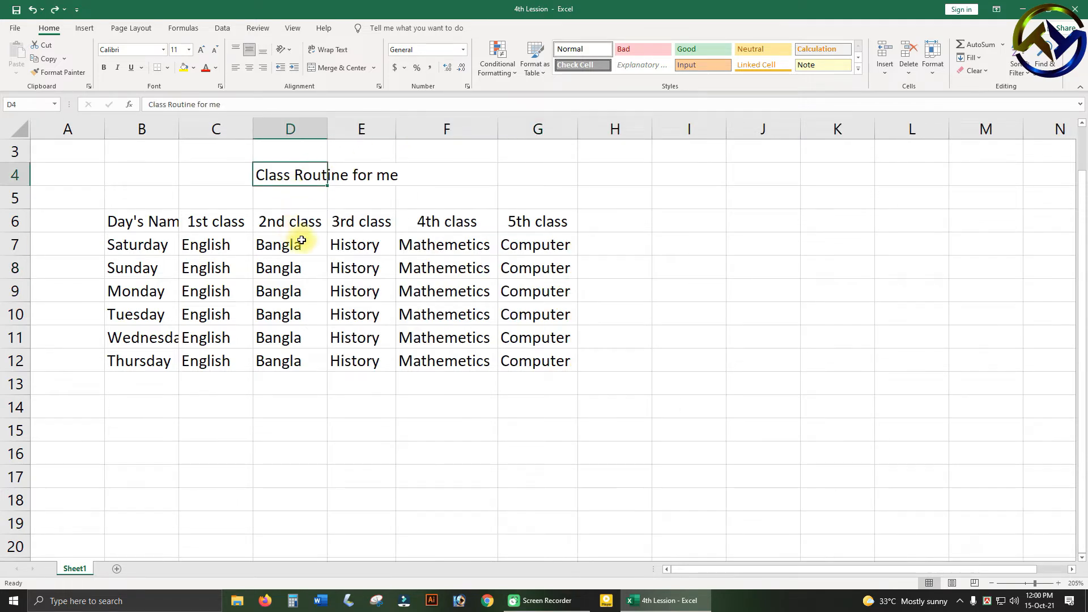
Narrow column C to fit its "1st class" header and auto-fit column B to the day names.
drag(252, 125, 245, 125)
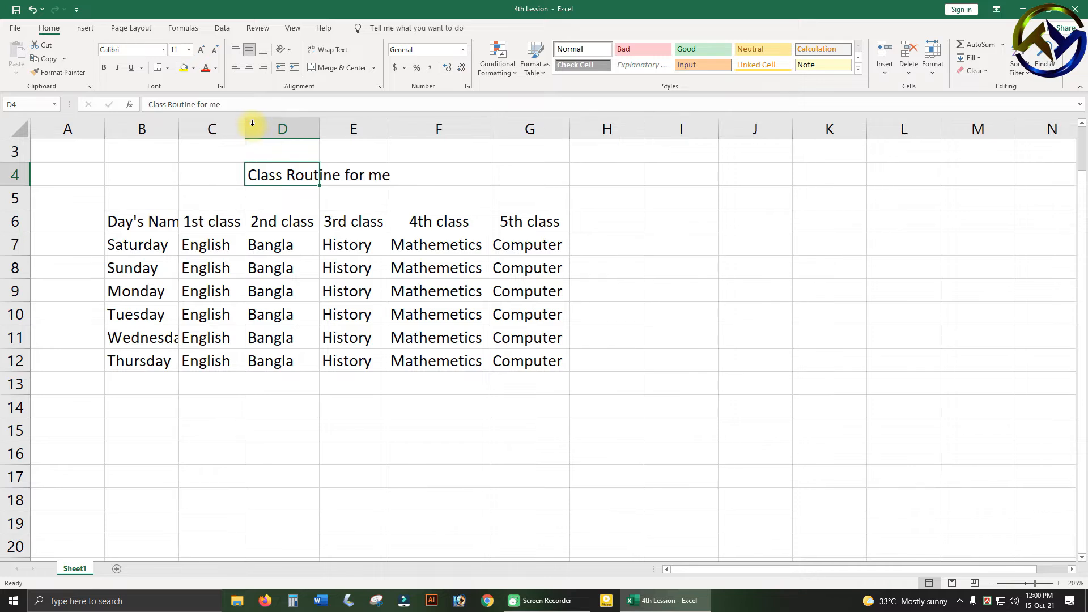
double_click(180, 124)
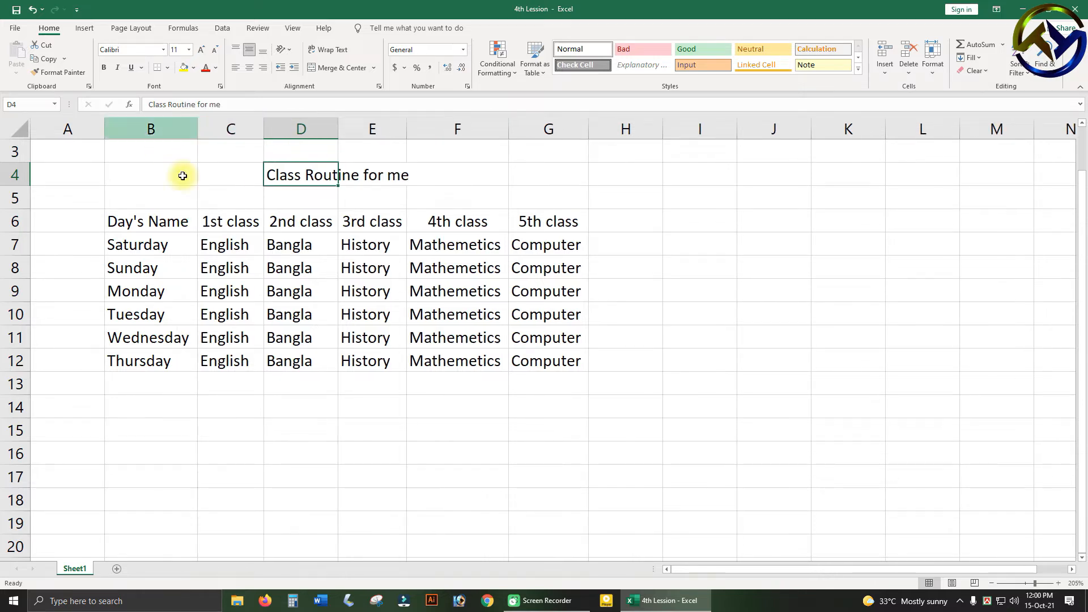
click(289, 433)
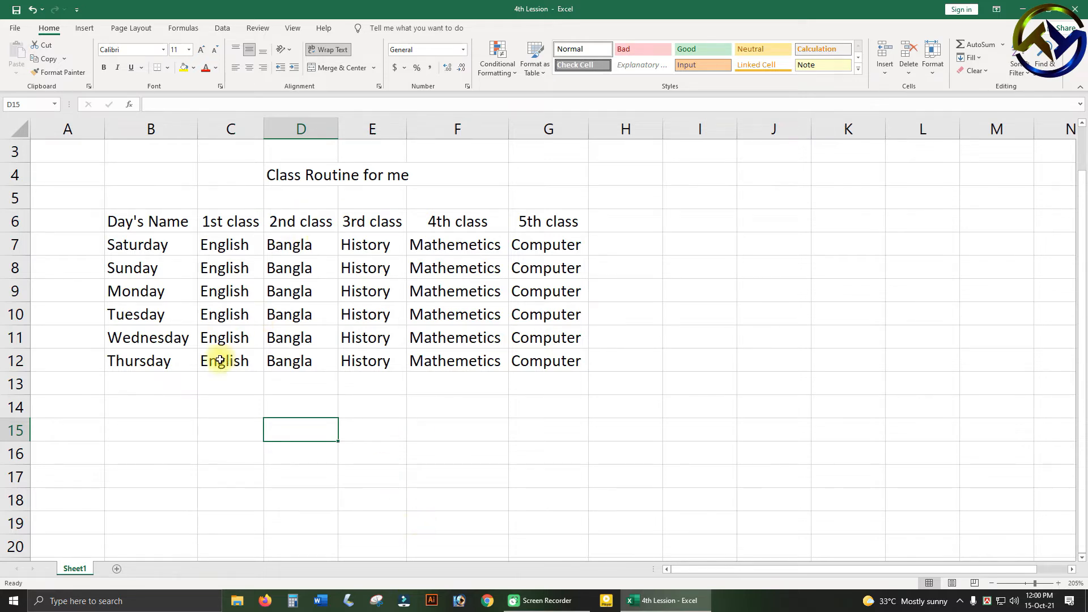
Merge and center the title "Class Routine for me" across B4:G4.
drag(144, 174, 510, 180)
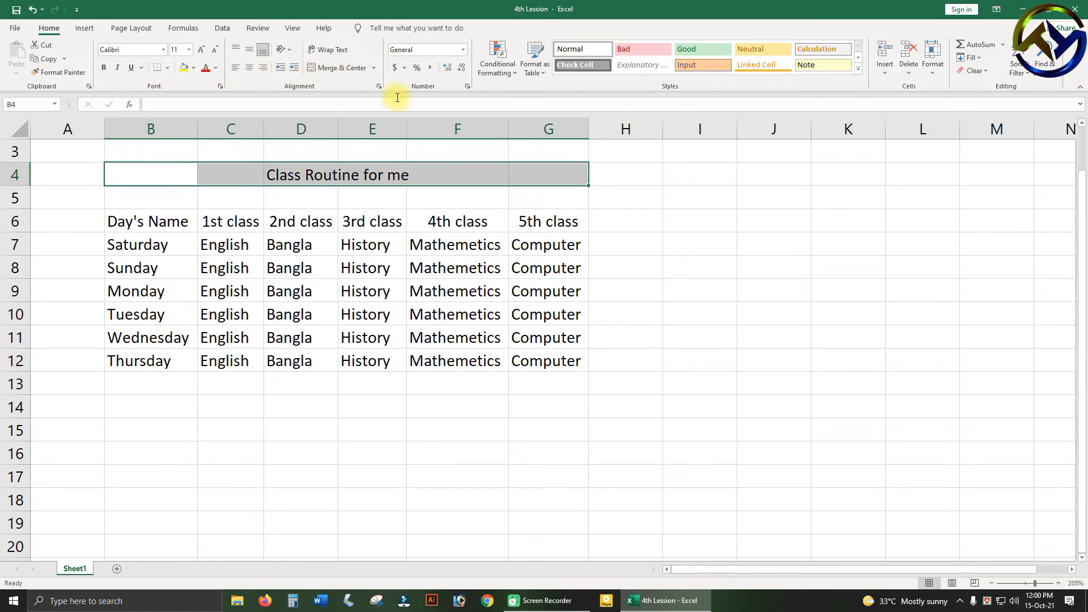
click(340, 67)
click(376, 258)
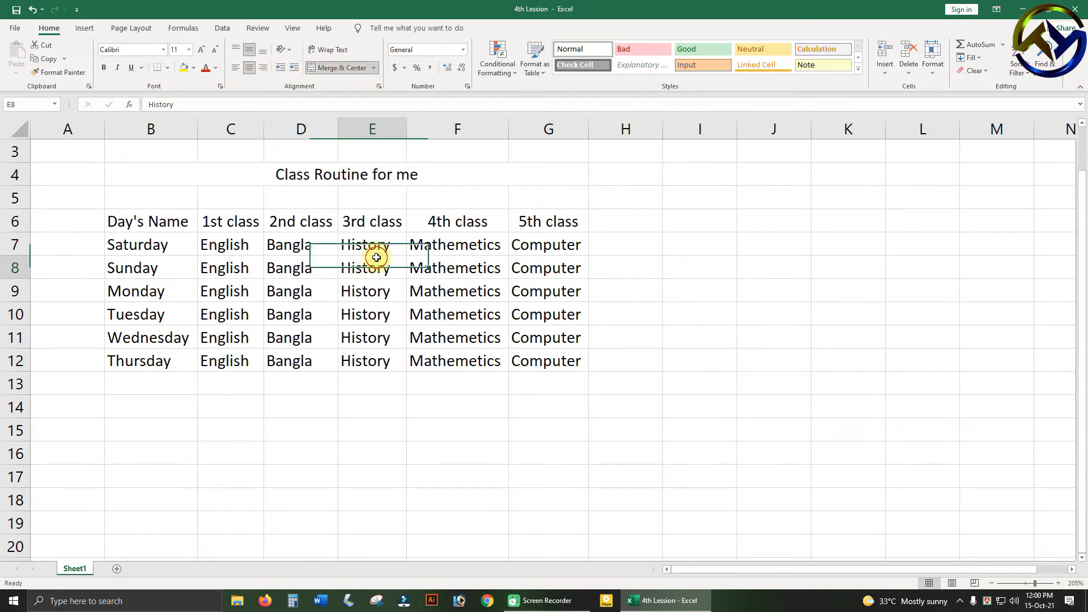
Apply a light gold theme fill color to the merged title cell in row 4.
click(318, 170)
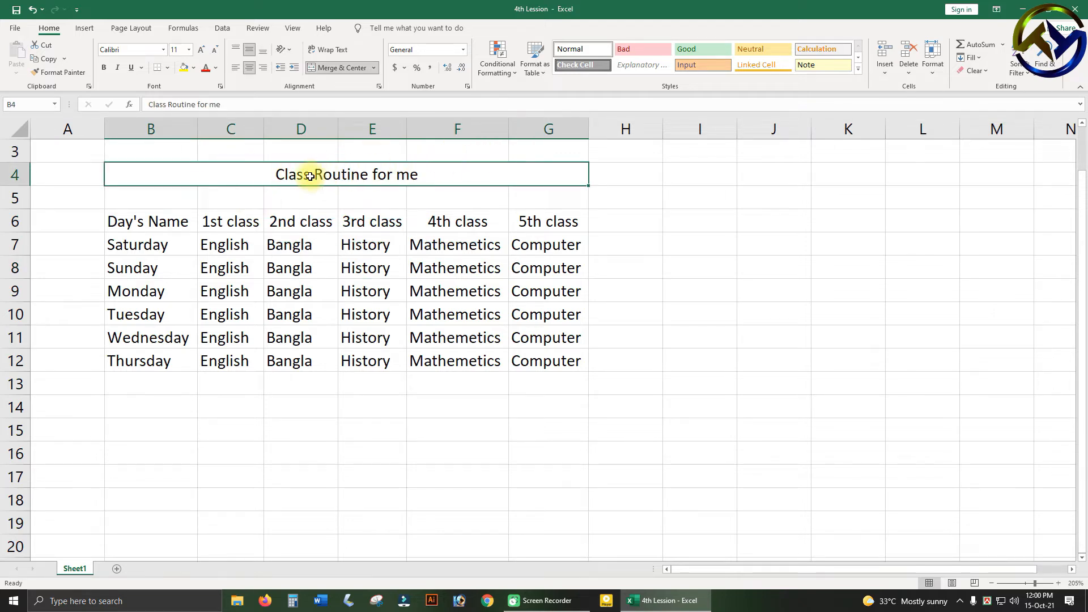
click(193, 68)
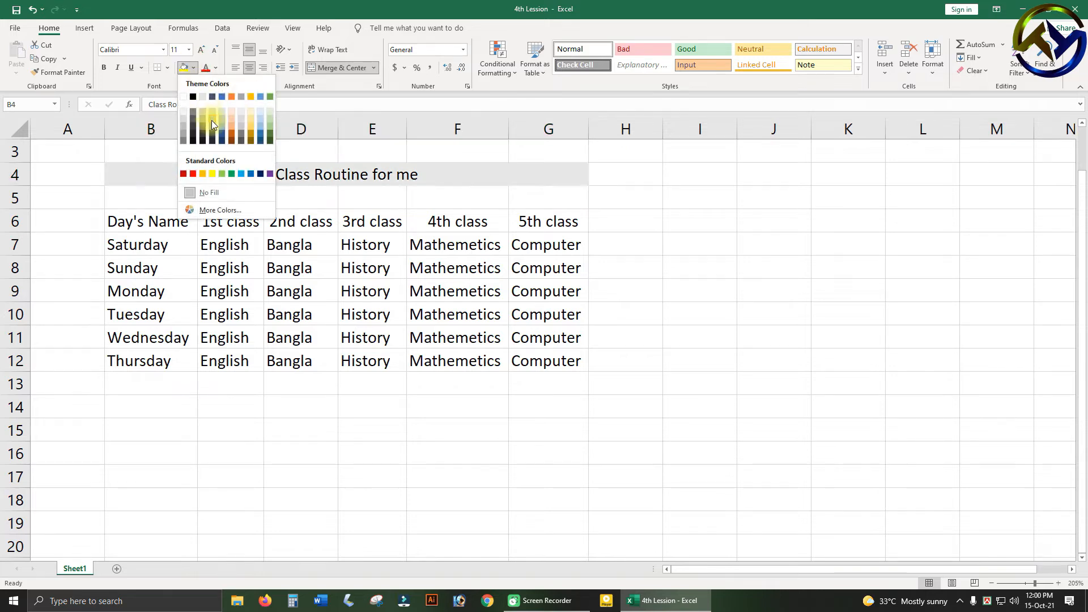
click(253, 127)
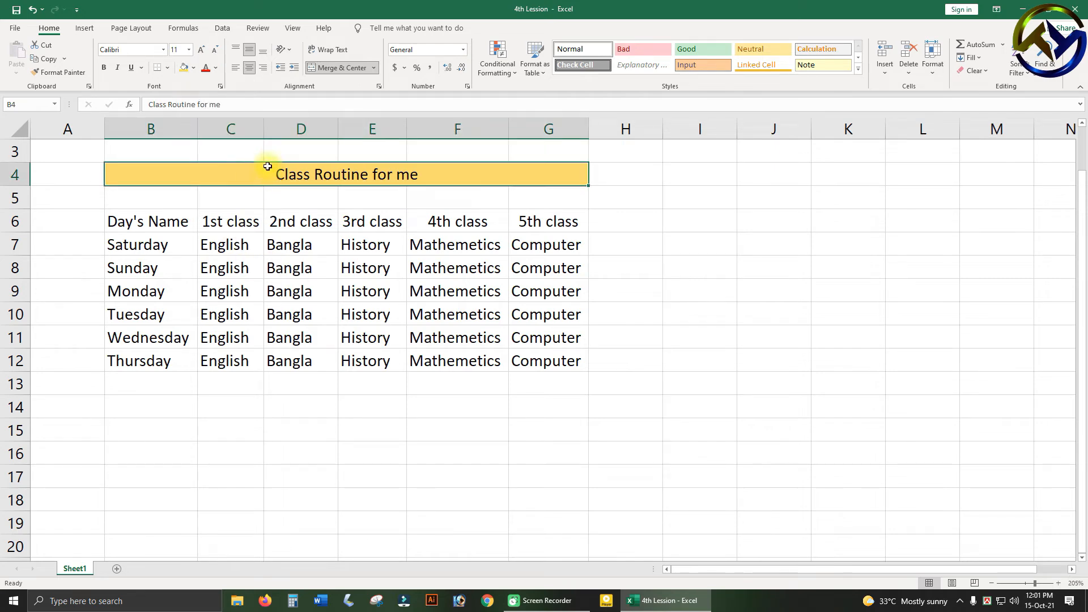
Set the font of the merged title in row 4 to Algerian and make it bold.
click(163, 50)
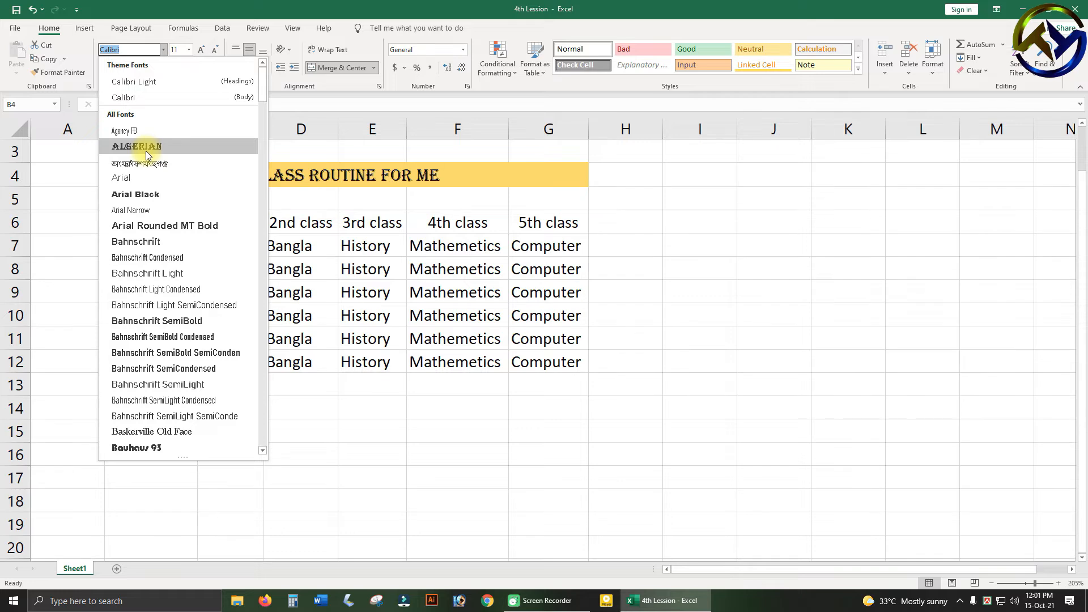
click(145, 149)
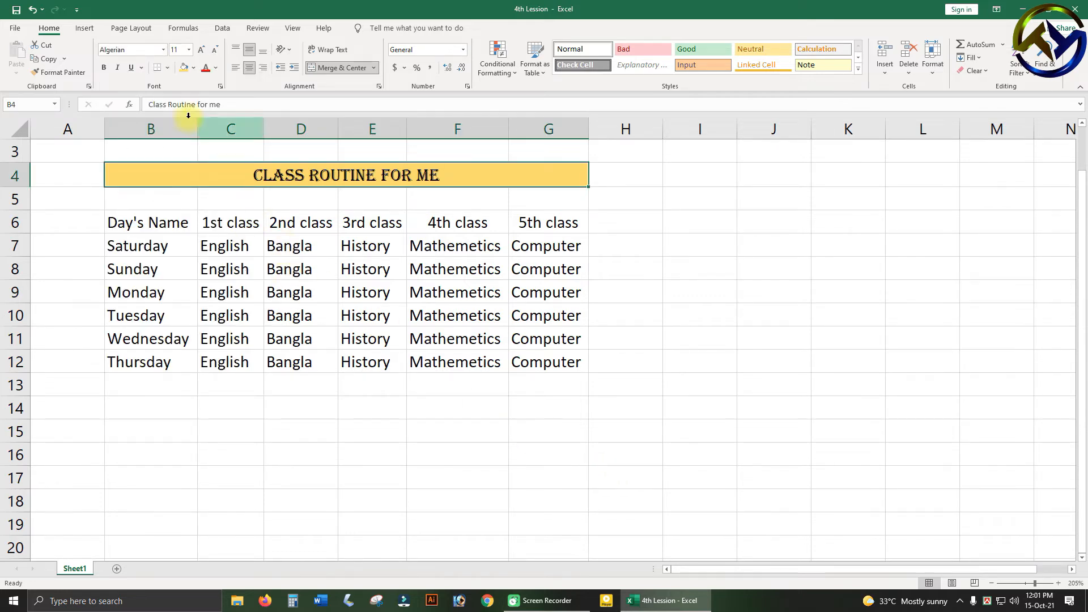
click(105, 68)
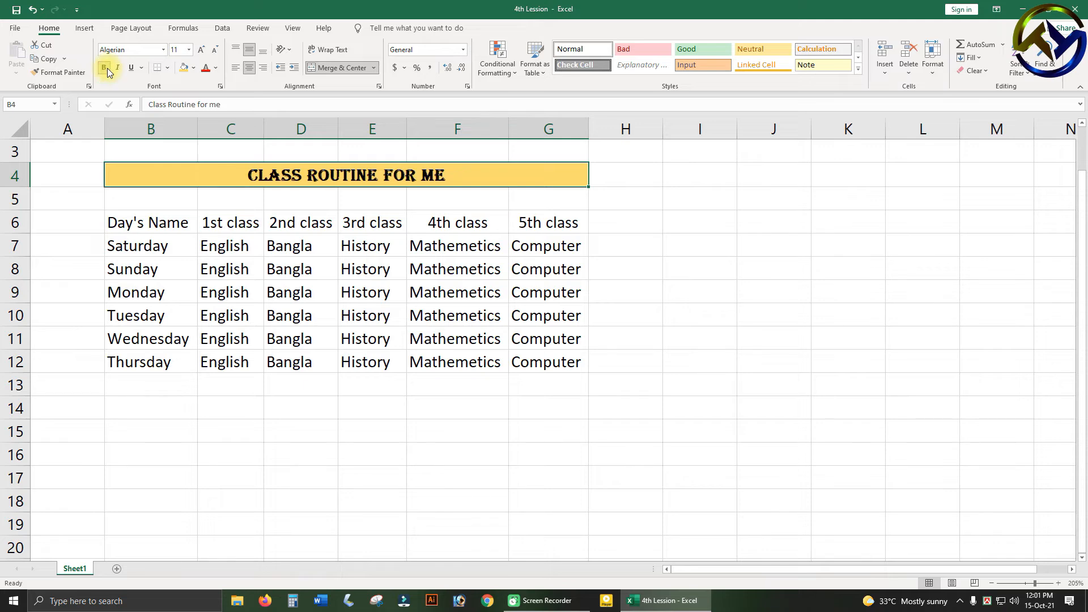
Color the "Class Routine for me" title text red.
click(206, 69)
click(374, 284)
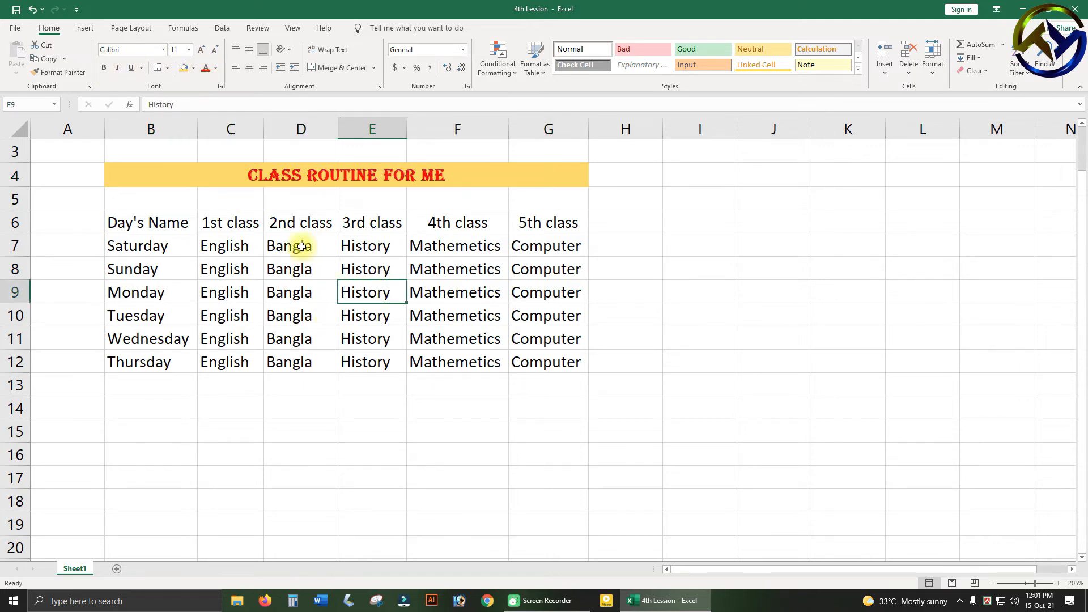
click(327, 268)
click(193, 178)
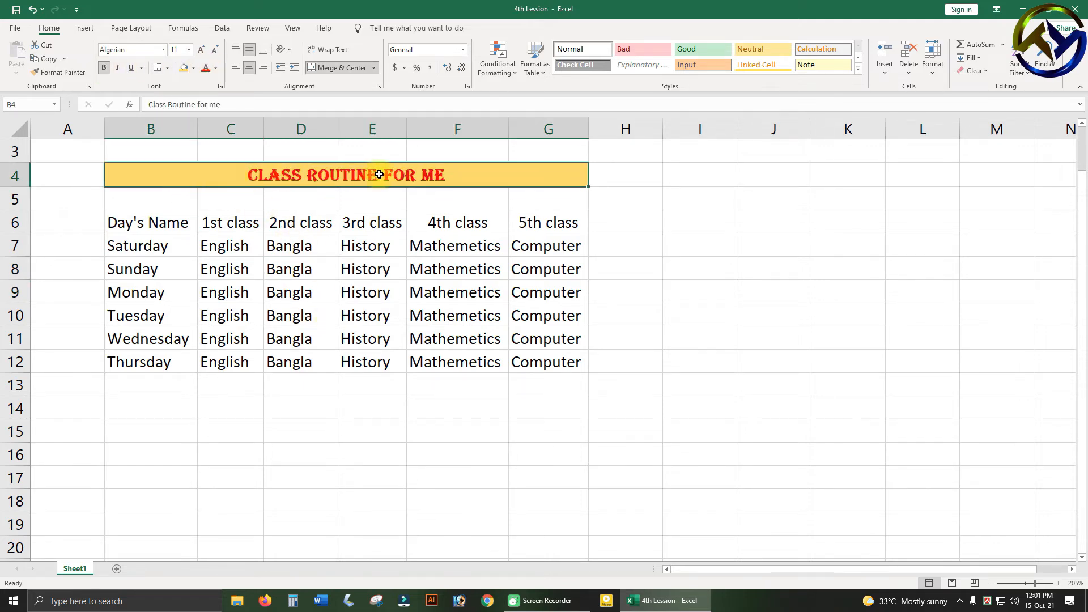
click(243, 279)
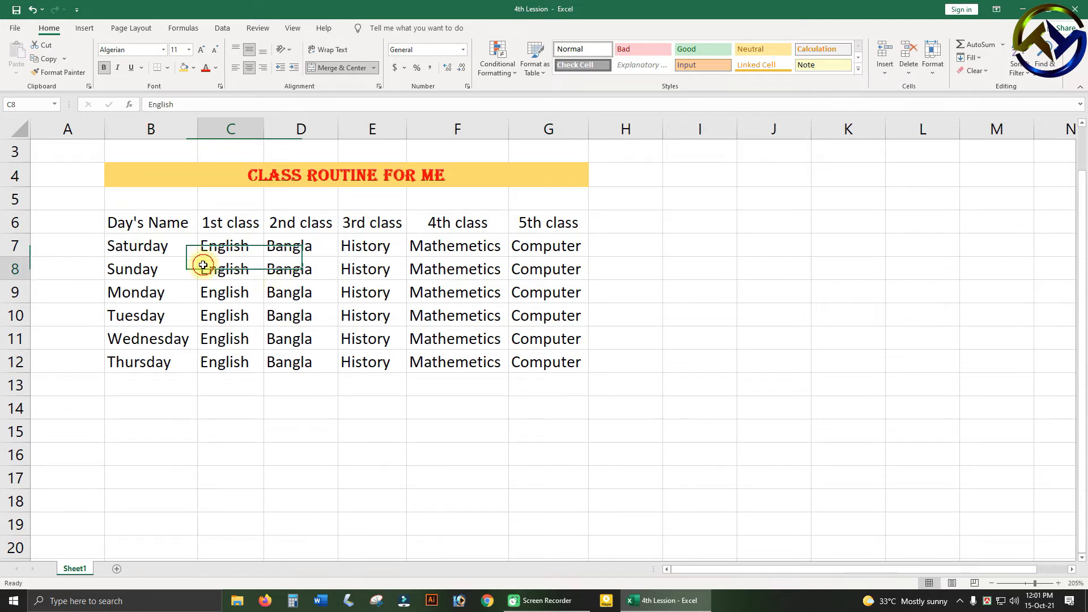
Fill the header row B6:G6 with the standard green color.
click(146, 223)
drag(146, 223, 539, 221)
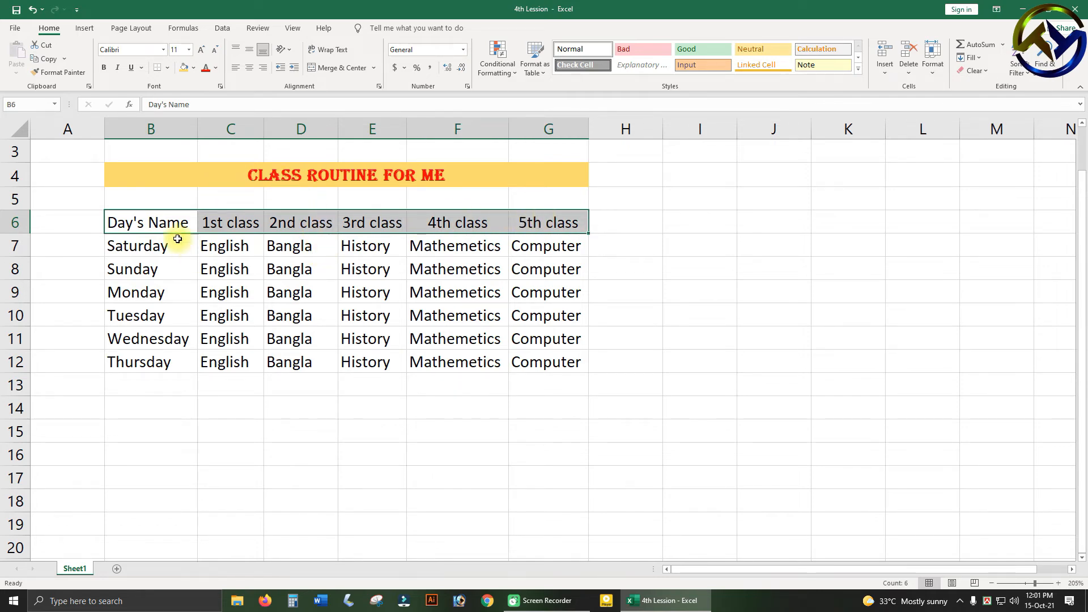
click(193, 68)
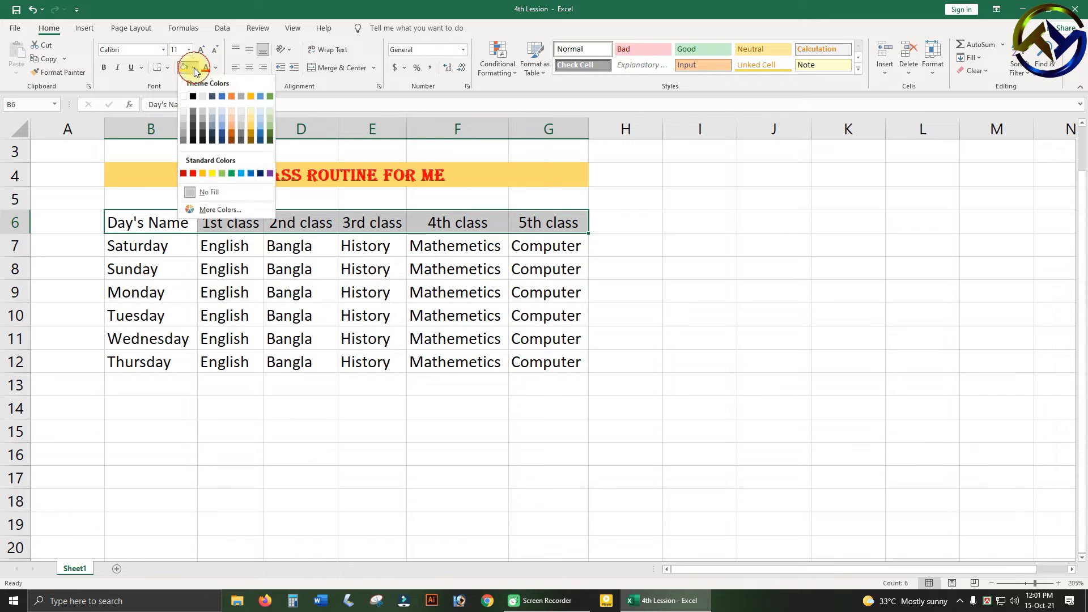
click(230, 174)
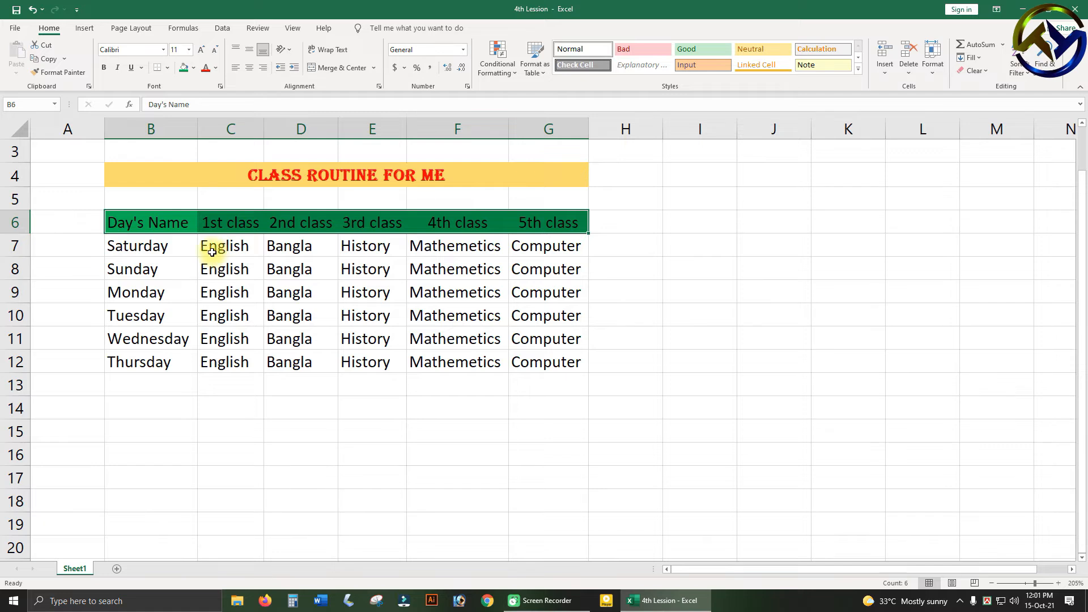
click(193, 67)
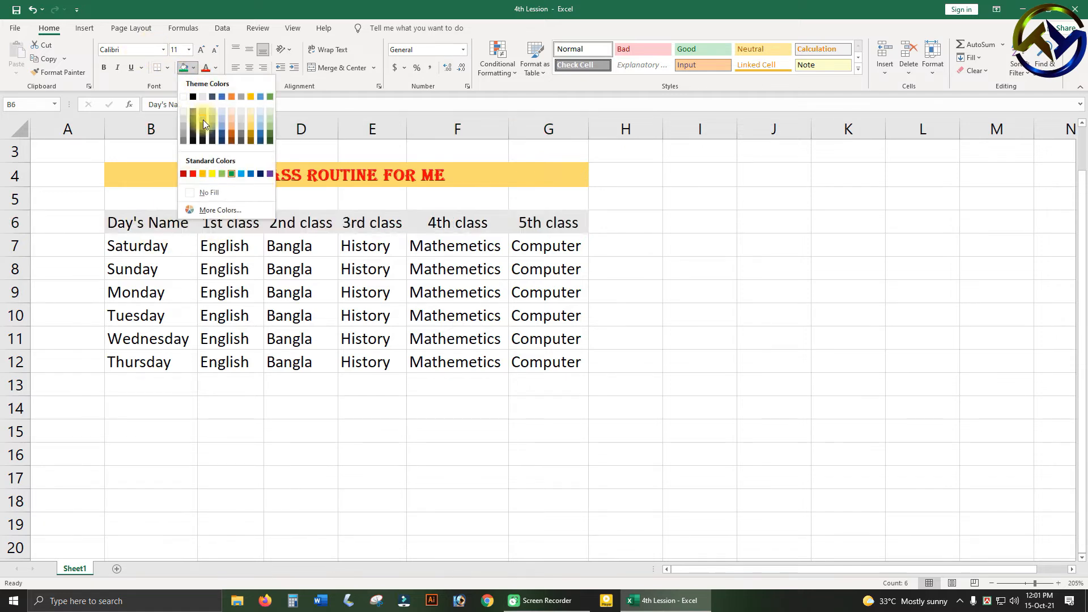
click(194, 68)
Make the header text in B6:G6 yellow and bold.
click(217, 69)
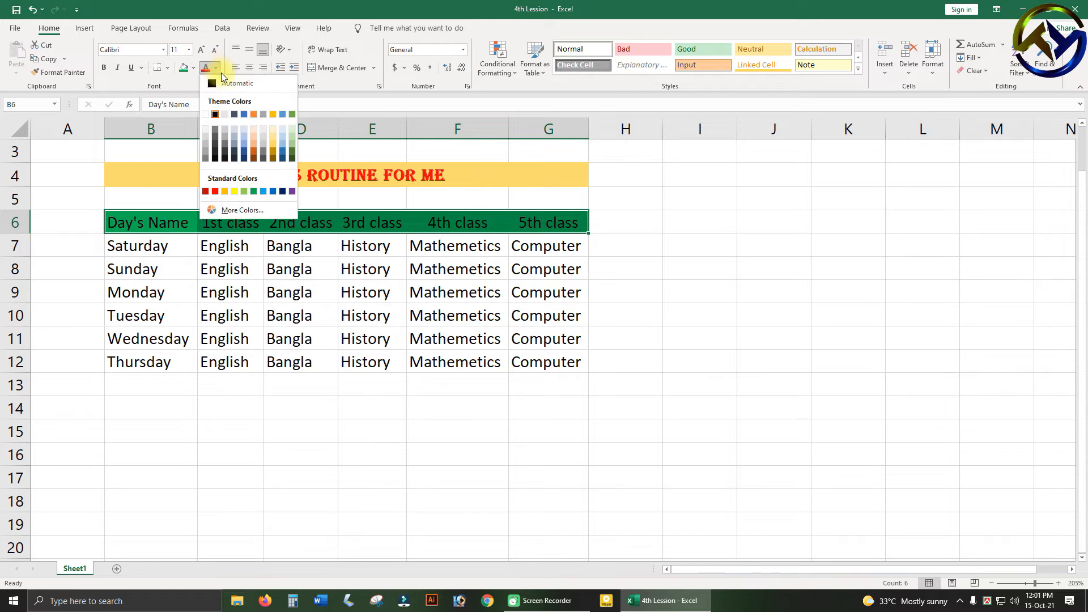
click(234, 189)
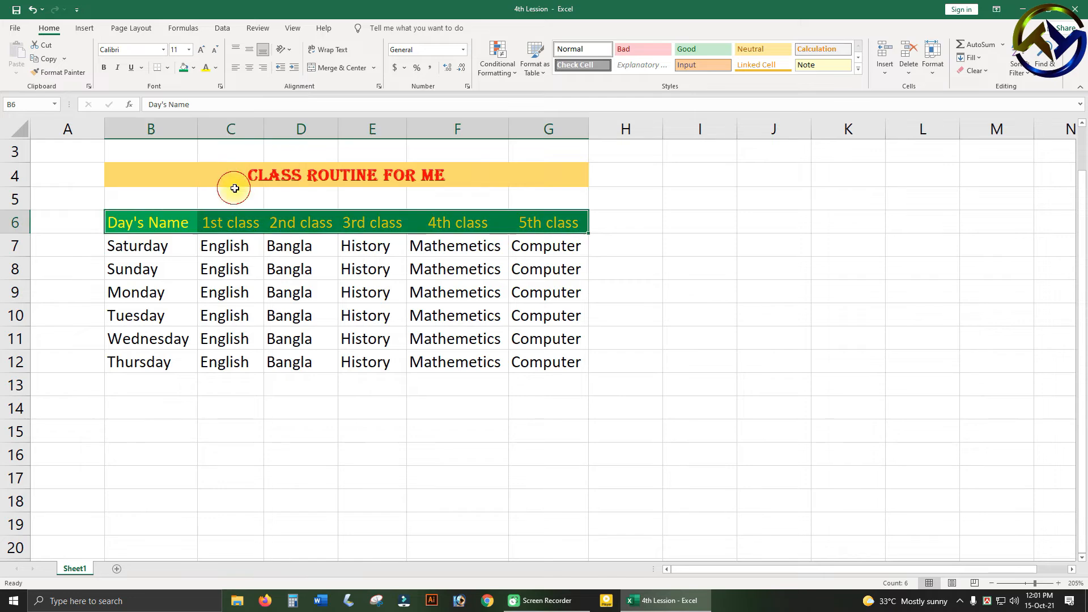
click(108, 68)
click(266, 283)
click(255, 362)
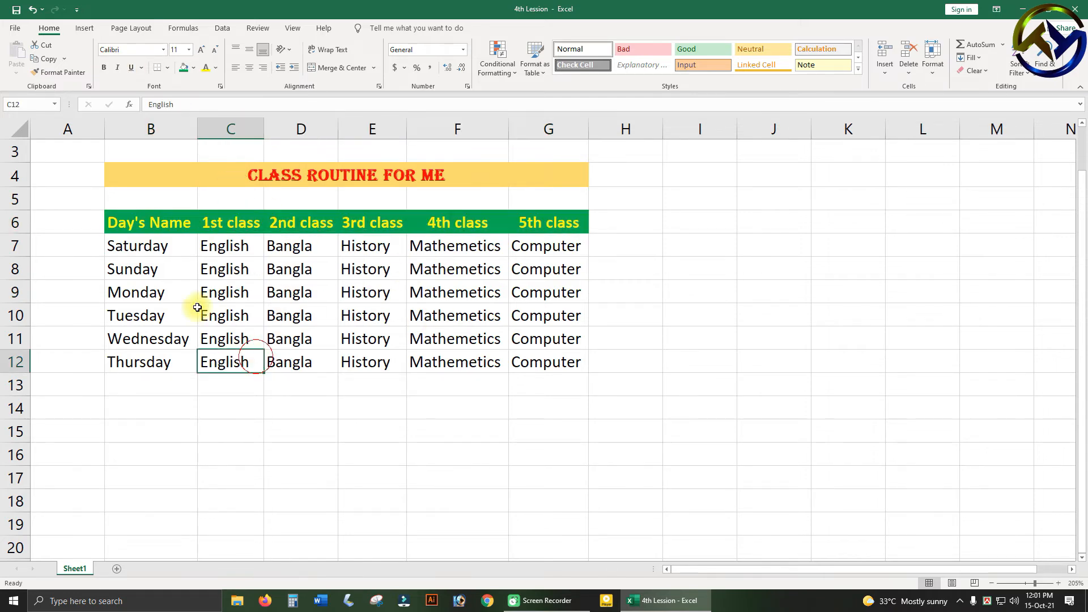
Center the whole routine table B6:G12 horizontally within its cells.
click(141, 248)
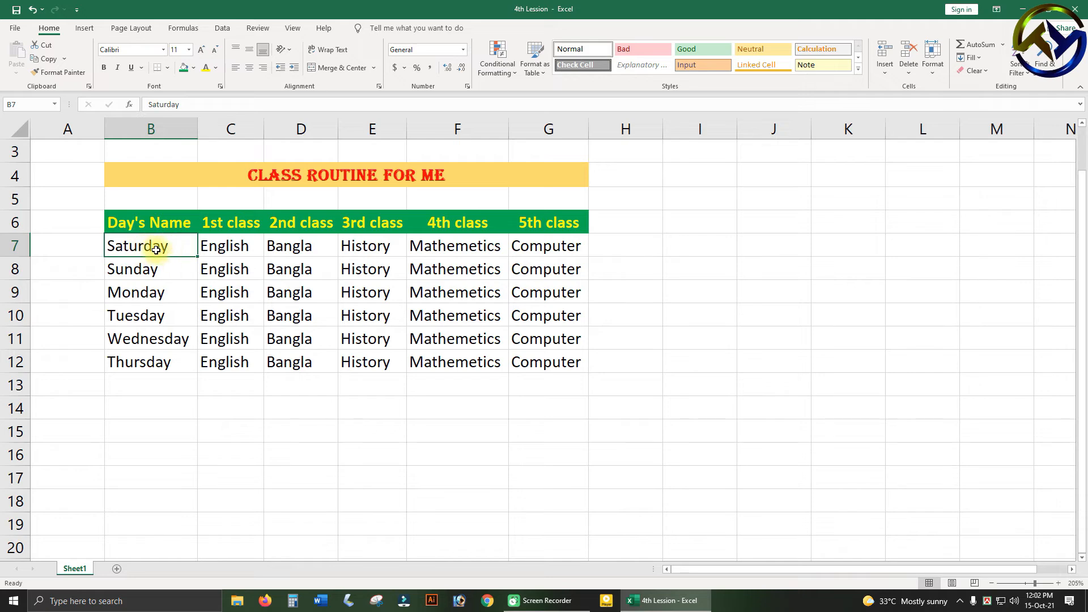
click(293, 298)
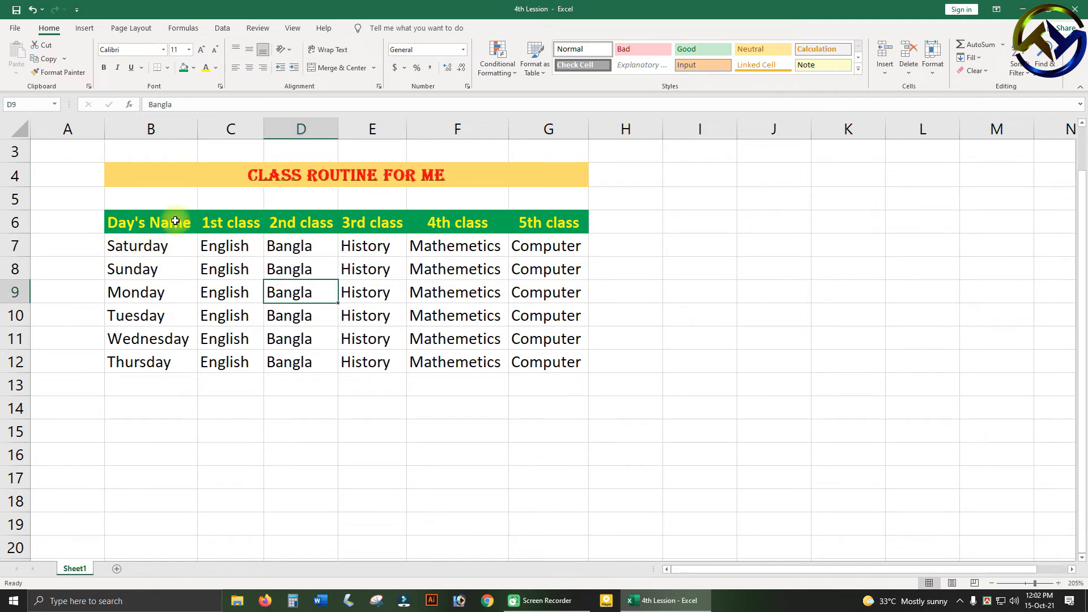
drag(142, 224, 538, 355)
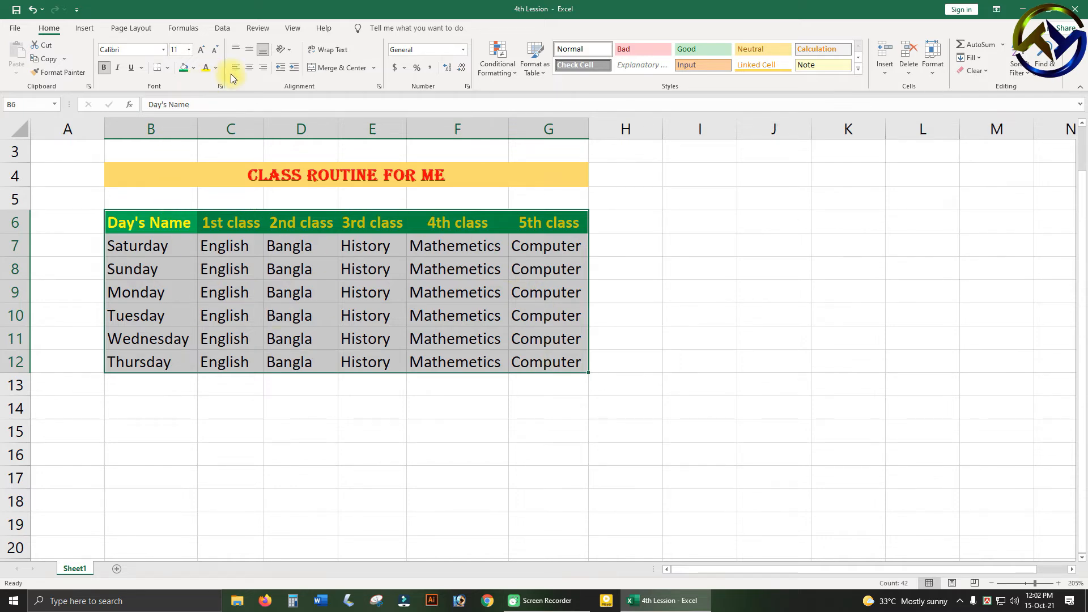
click(247, 67)
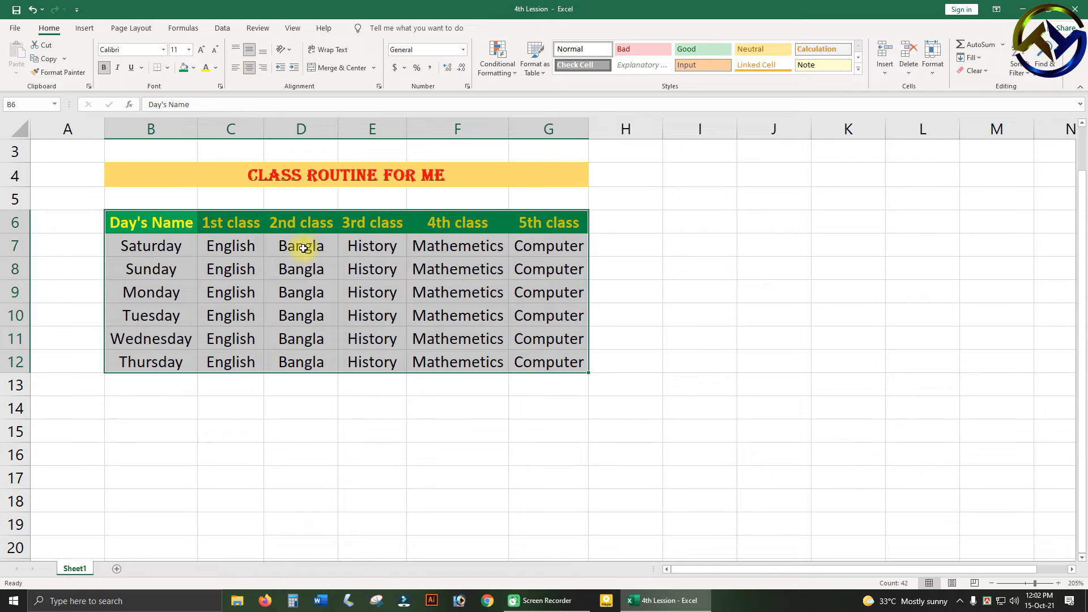
click(252, 316)
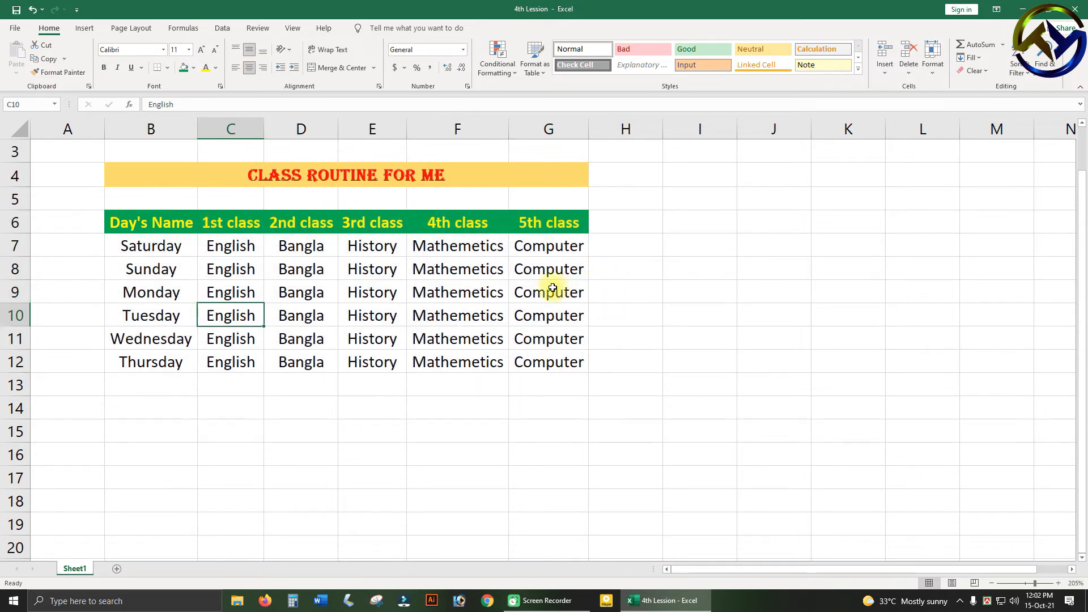
Angle the "Saturday" text in B7 counterclockwise.
click(145, 252)
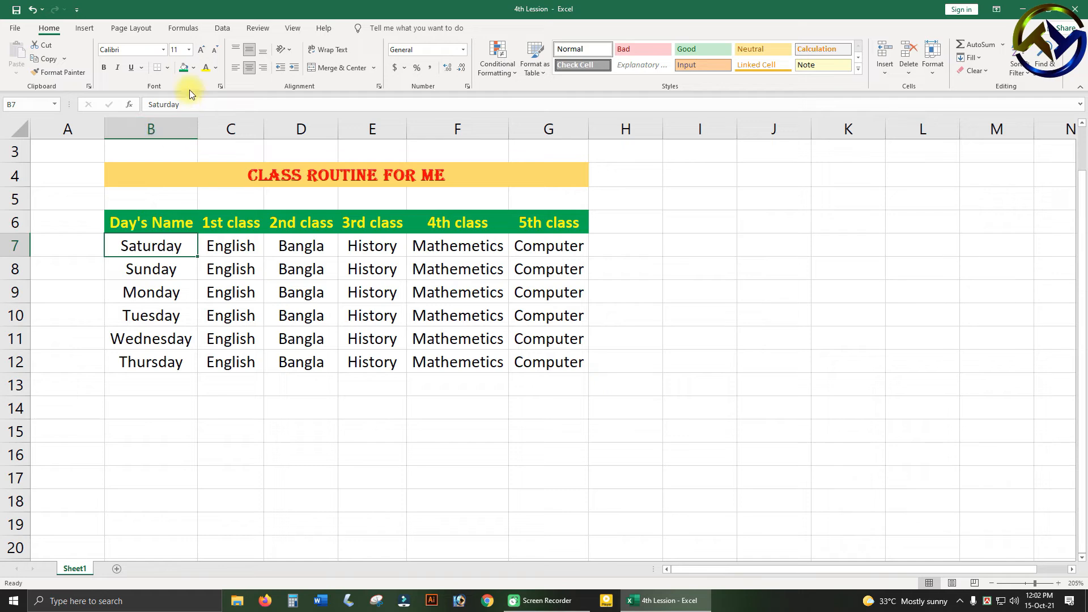
click(286, 50)
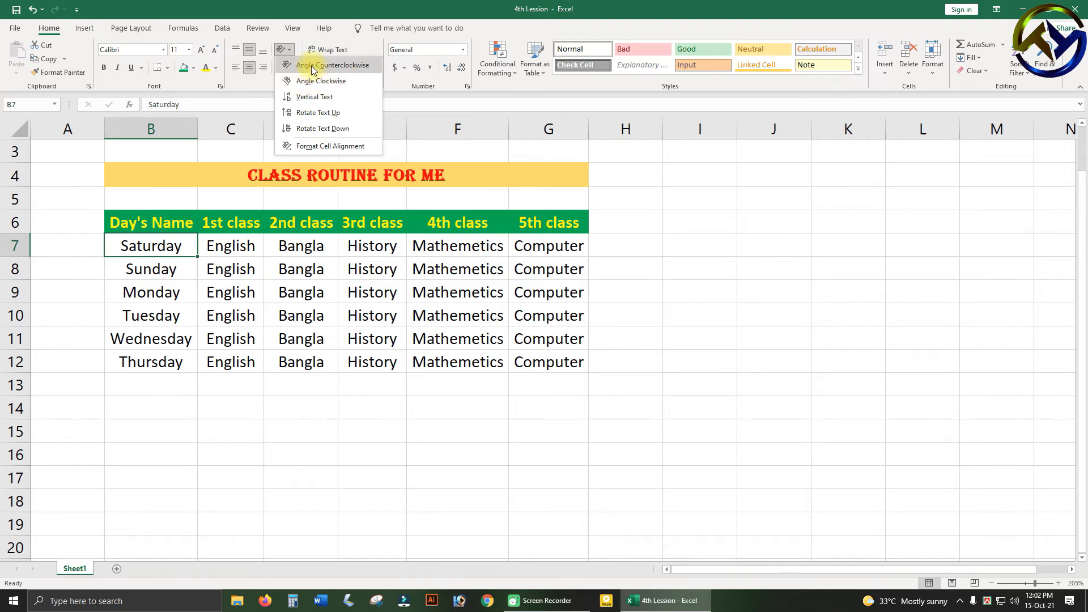
click(313, 66)
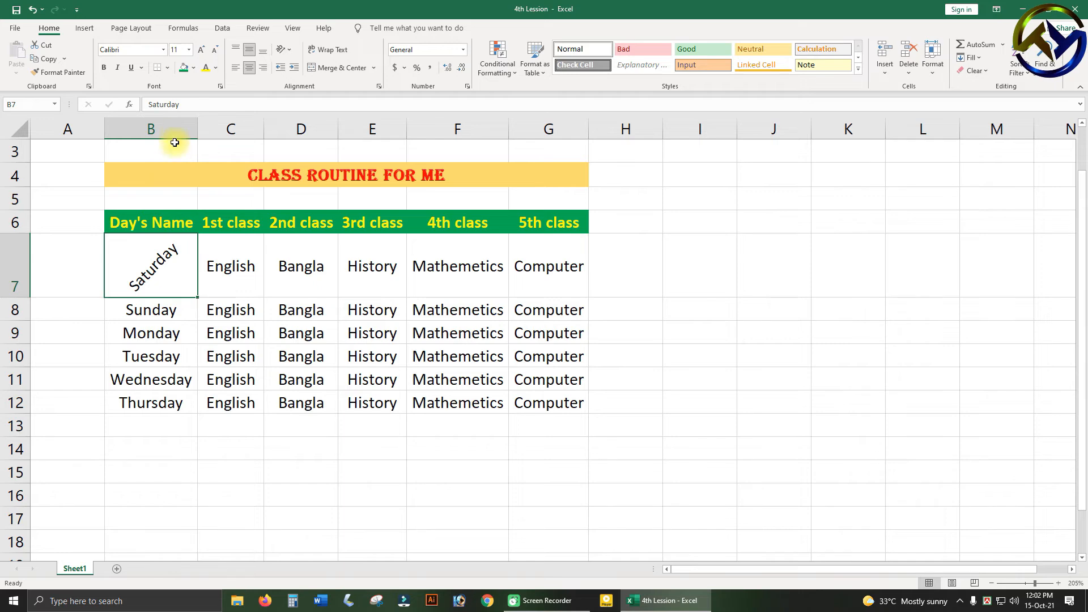
Give the "Saturday" cell B7 a standard red font color and a light blue theme fill.
click(214, 68)
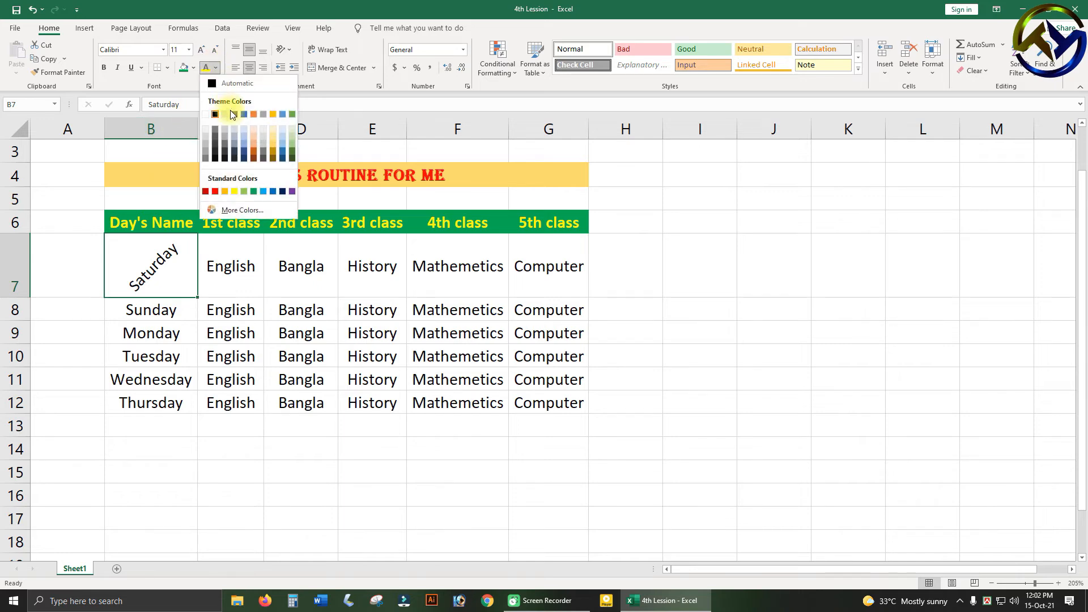
click(215, 191)
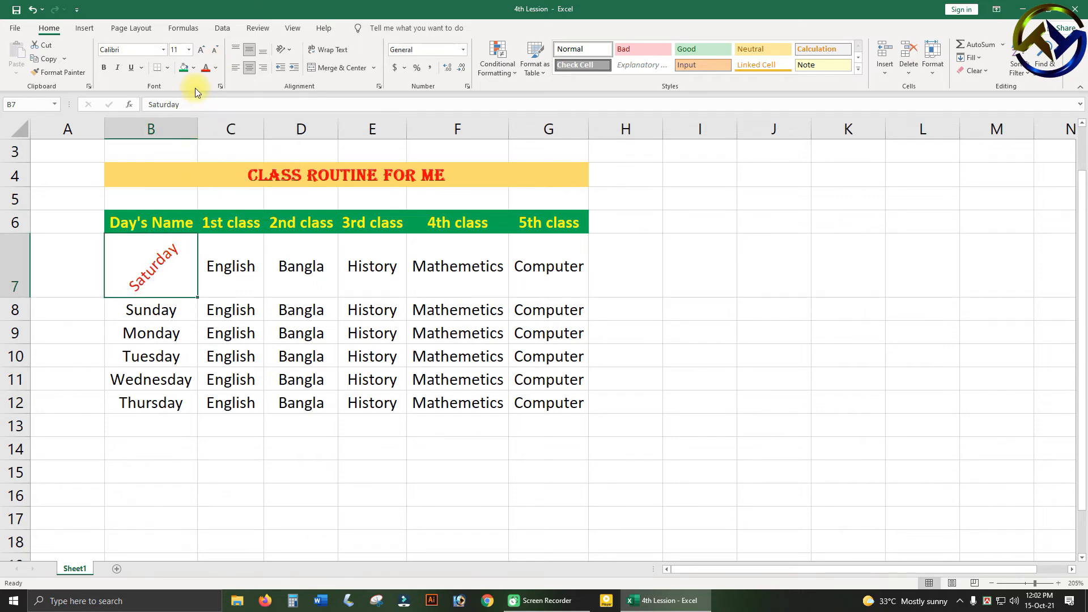
click(193, 68)
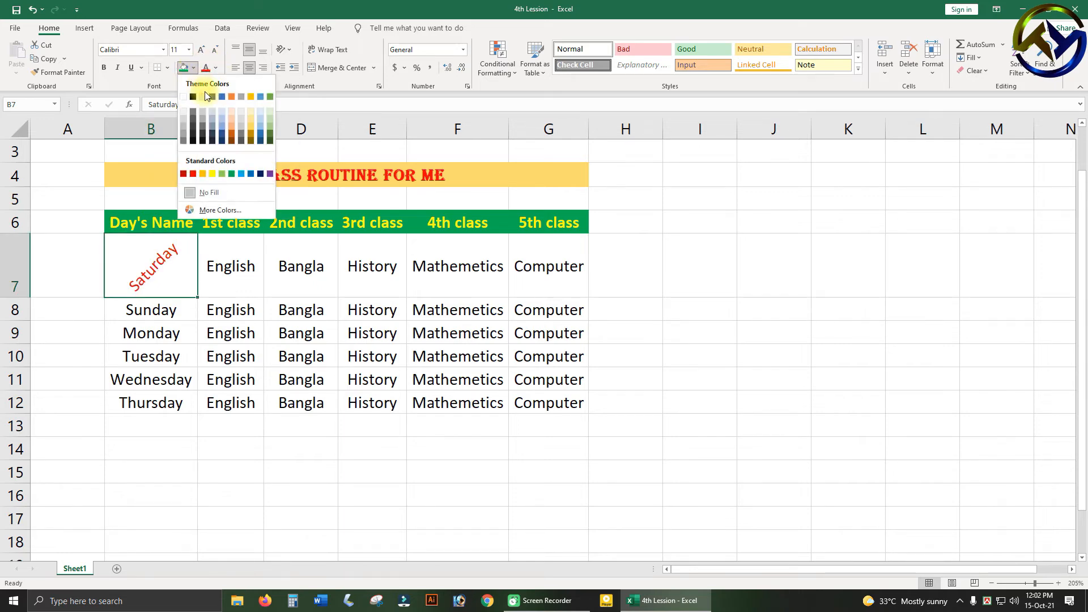
click(258, 118)
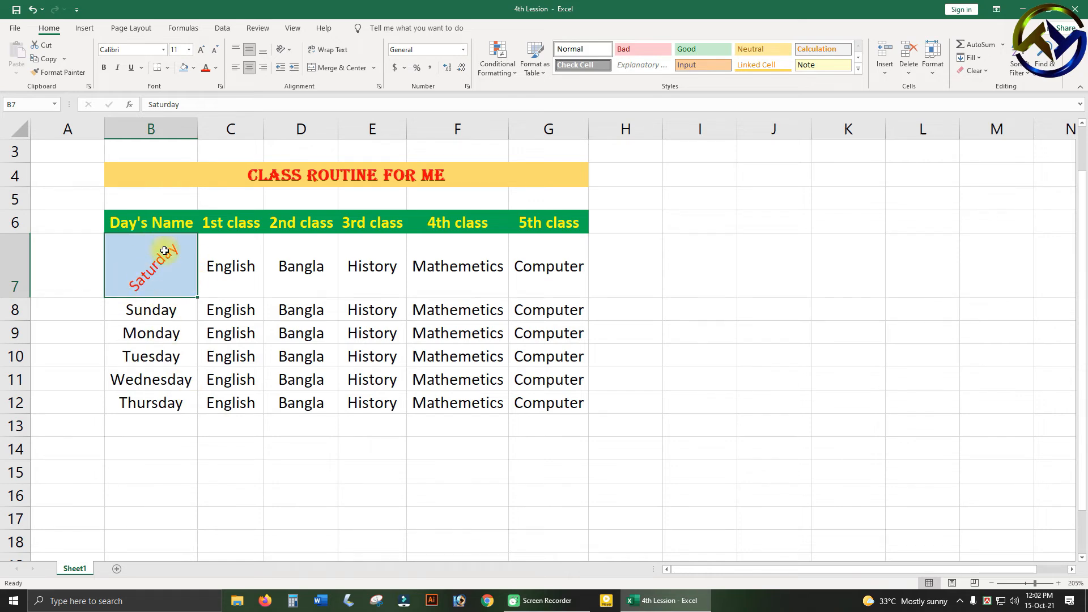
Apply a light green theme fill to the "English" cell C7.
click(232, 268)
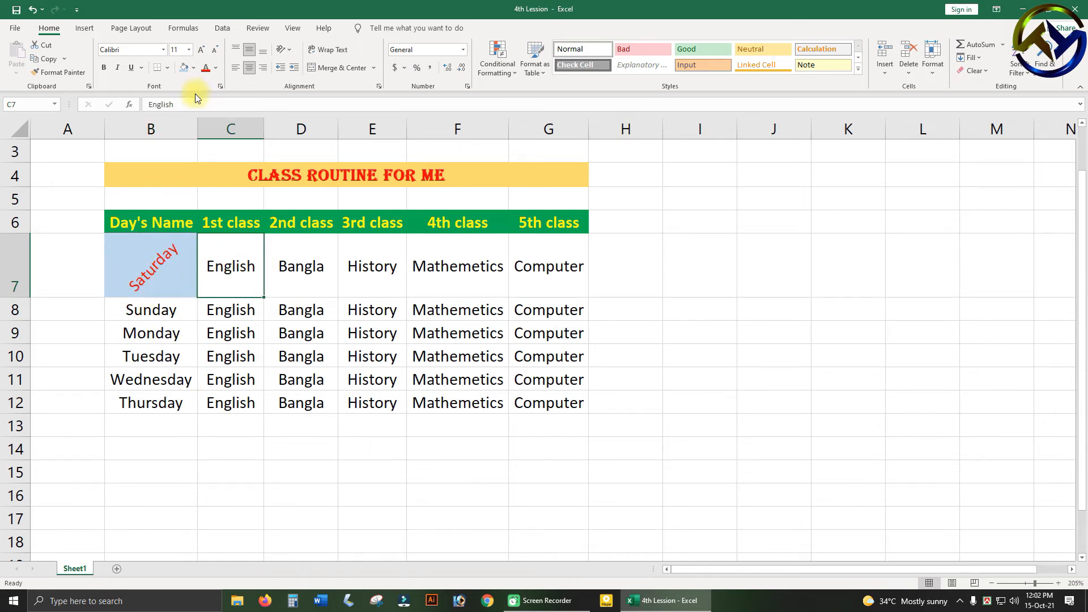
click(195, 69)
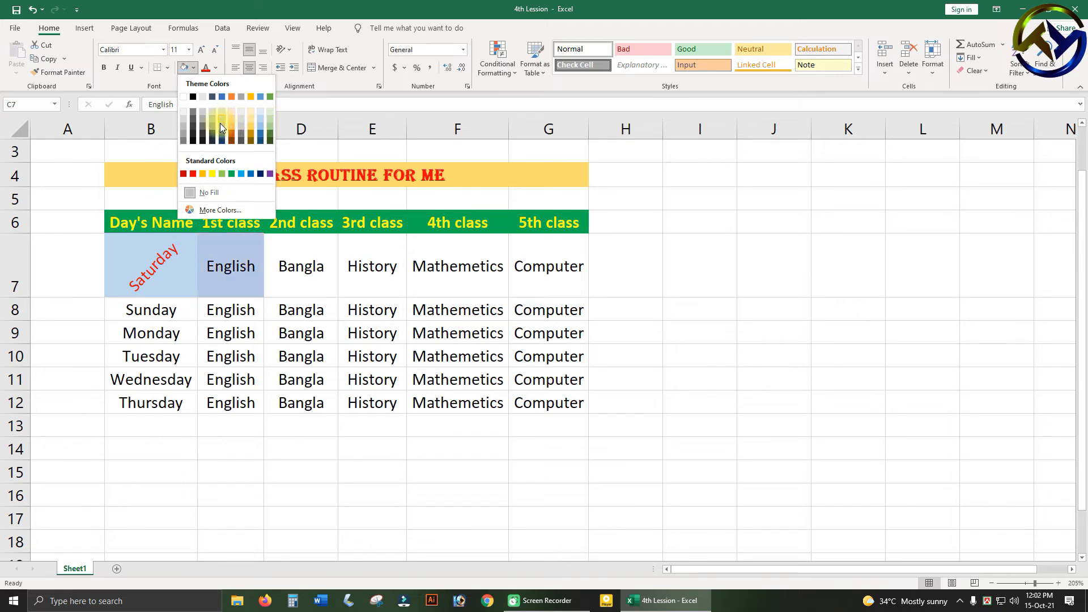
click(269, 117)
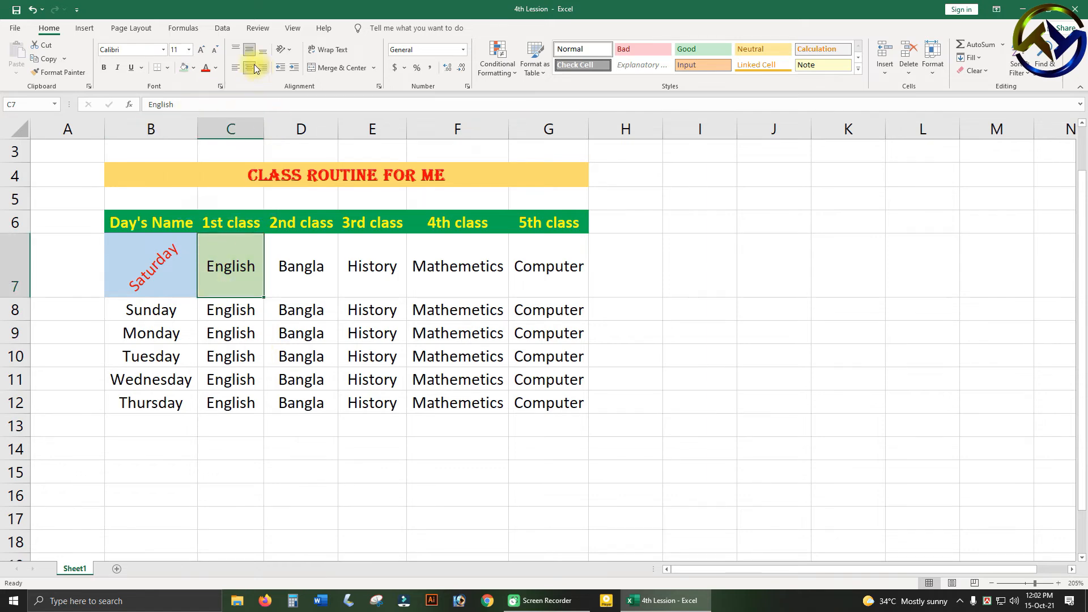
Angle the "English" text in C7 clockwise and color it red.
click(289, 51)
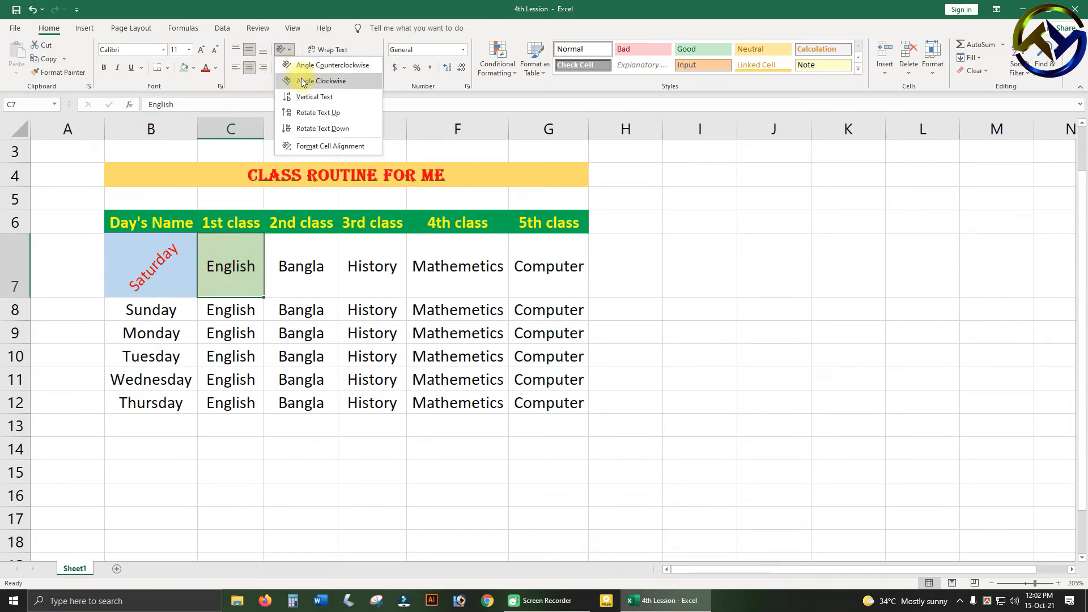
click(303, 83)
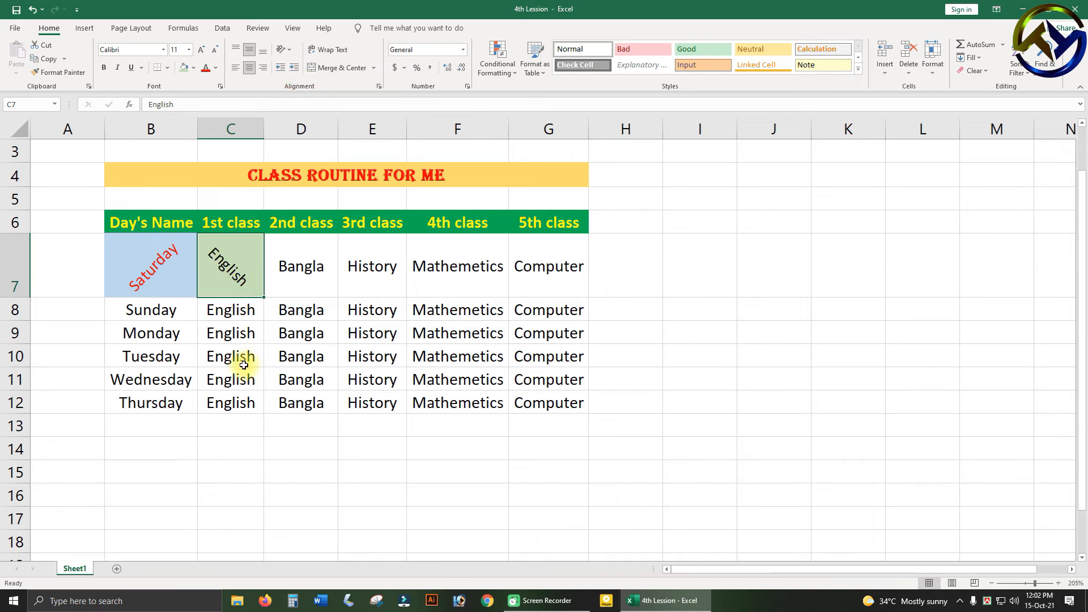
click(209, 71)
click(316, 311)
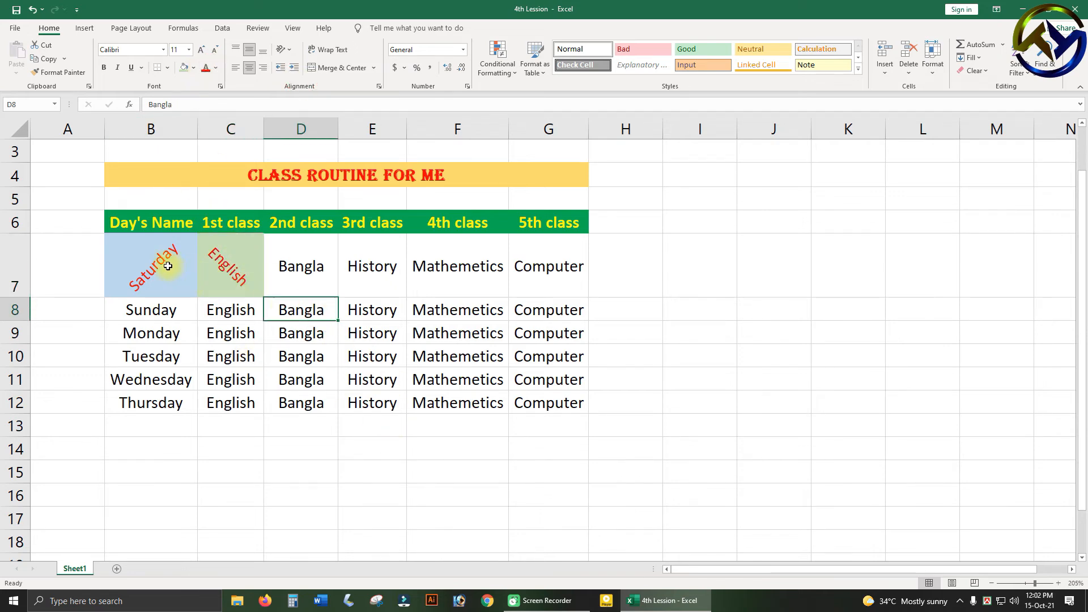
Copy the formatting of B7:C7 onto D7:G7 with Format Painter.
click(173, 265)
click(218, 268)
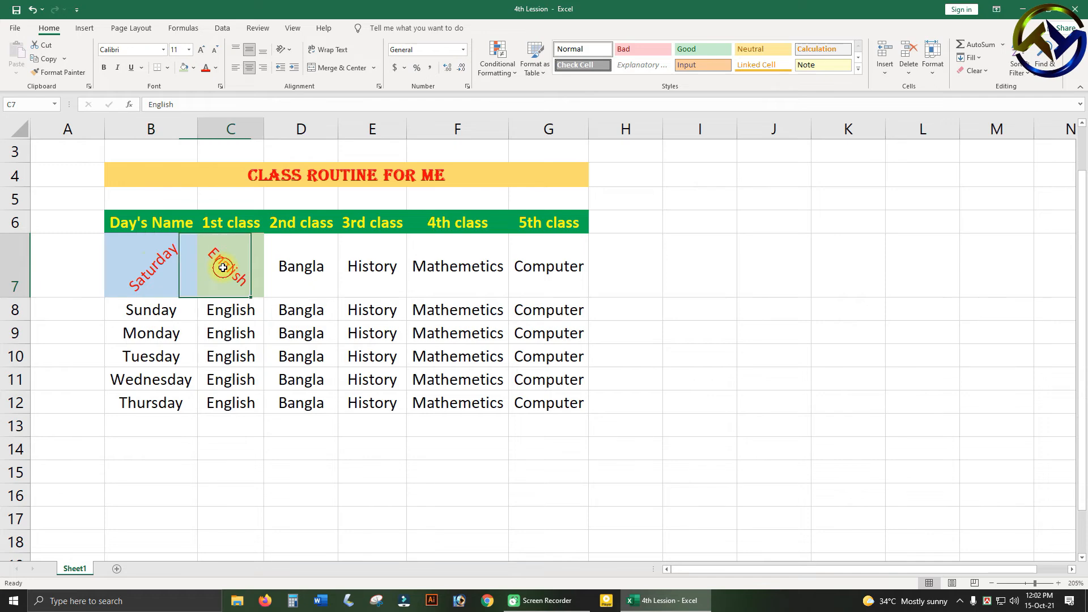
click(152, 266)
drag(151, 266, 231, 272)
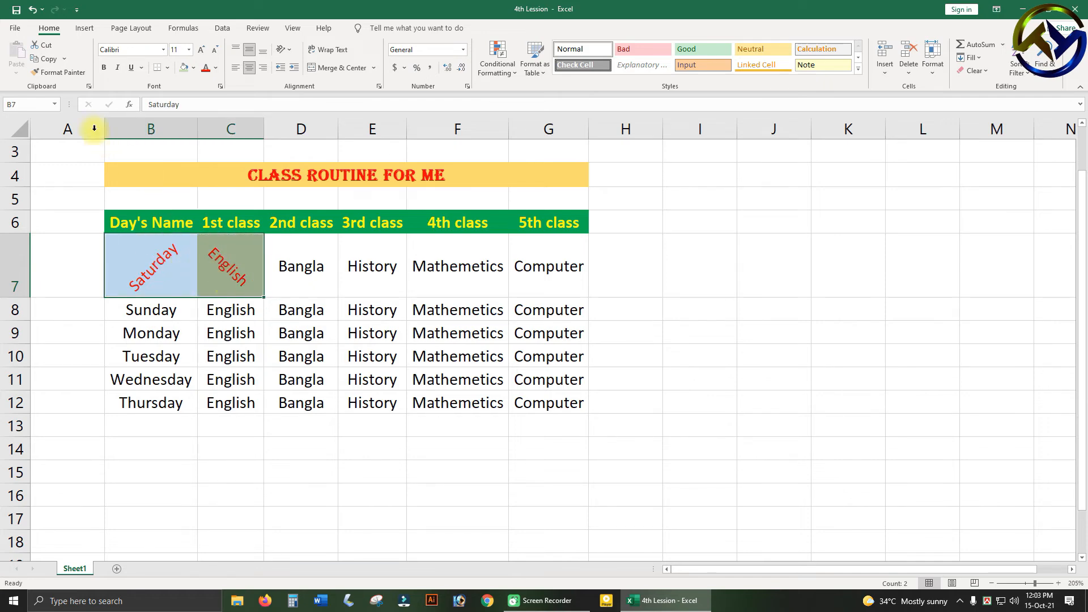
click(59, 72)
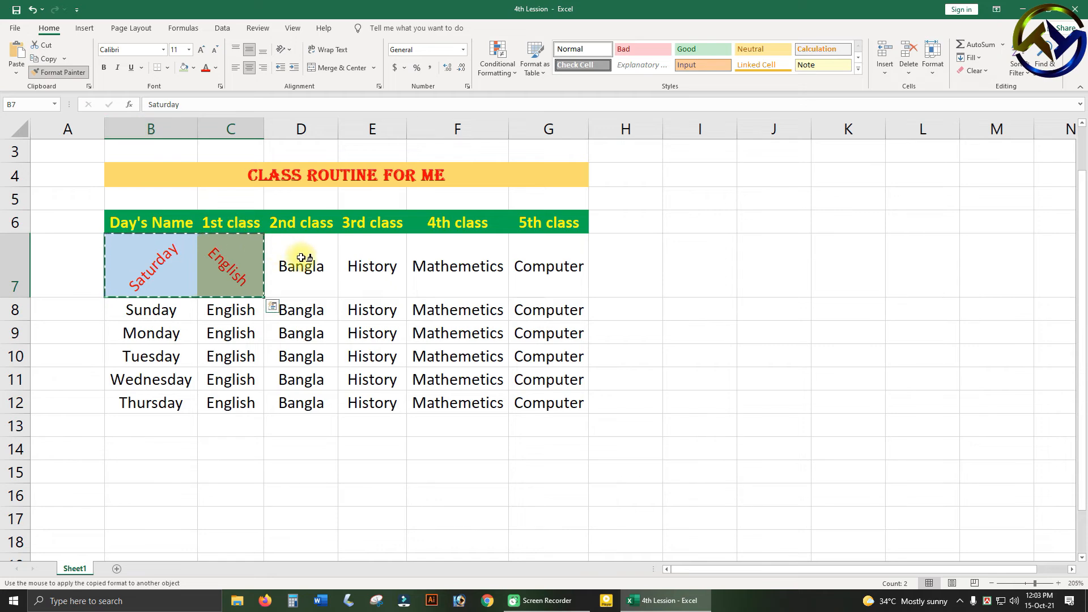
mouse_move(300, 258)
mouse_down()
mouse_move(391, 274)
mouse_move(521, 252)
mouse_up()
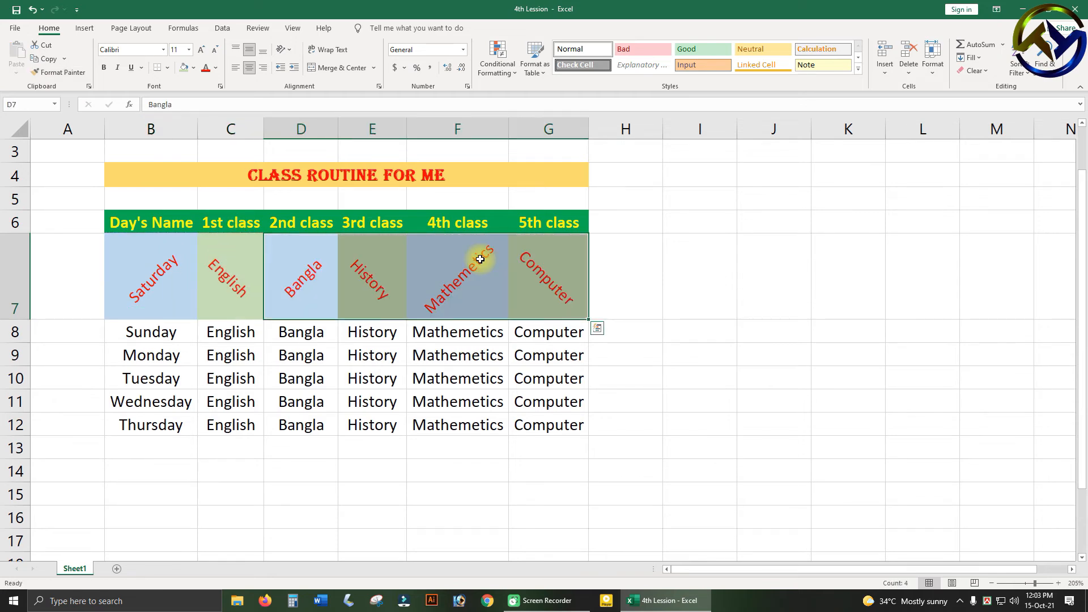
click(360, 282)
drag(170, 267, 529, 272)
click(517, 280)
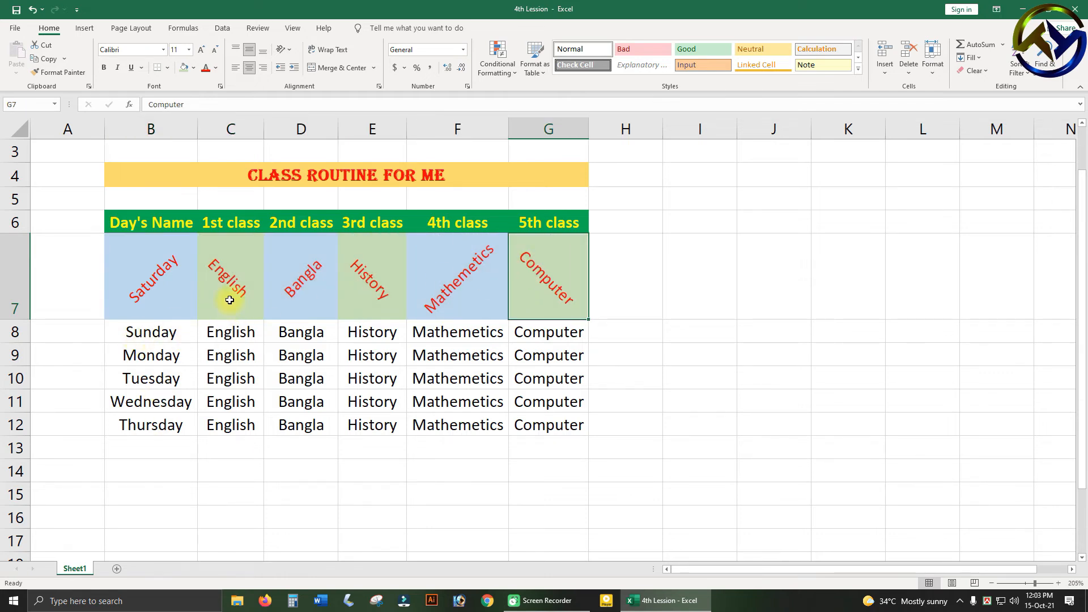
Copy the formatting of C7:D7 onto the Sunday row B8:G8 with Format Painter.
drag(226, 282, 284, 265)
click(56, 72)
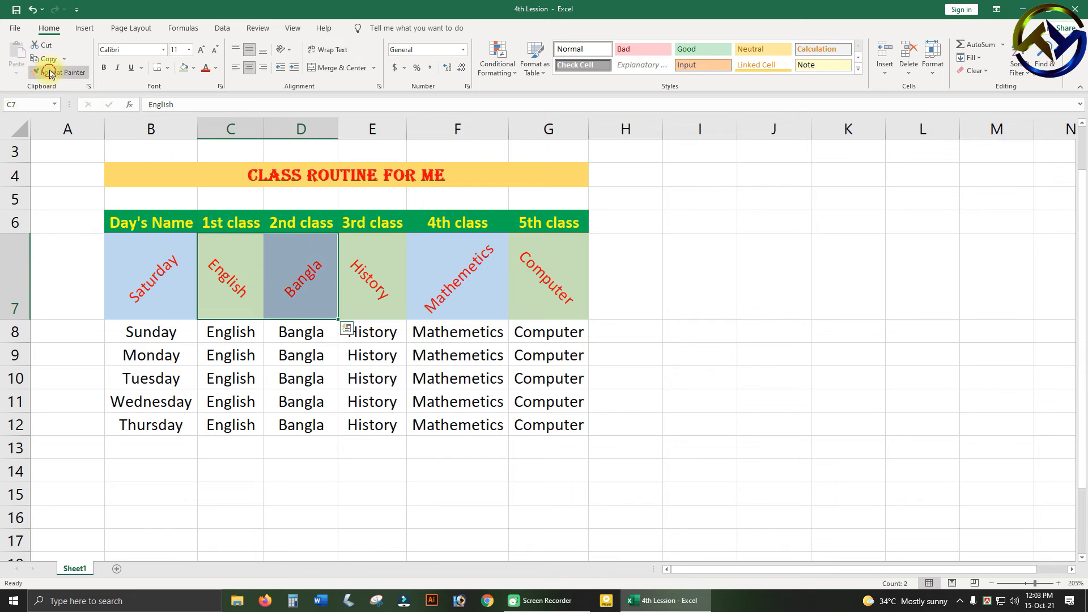
drag(152, 332, 541, 331)
Copy the formatting of the Saturday and Sunday rows B7:G8 onto B9:G12 with Format Painter.
click(254, 266)
drag(138, 279, 522, 348)
click(343, 323)
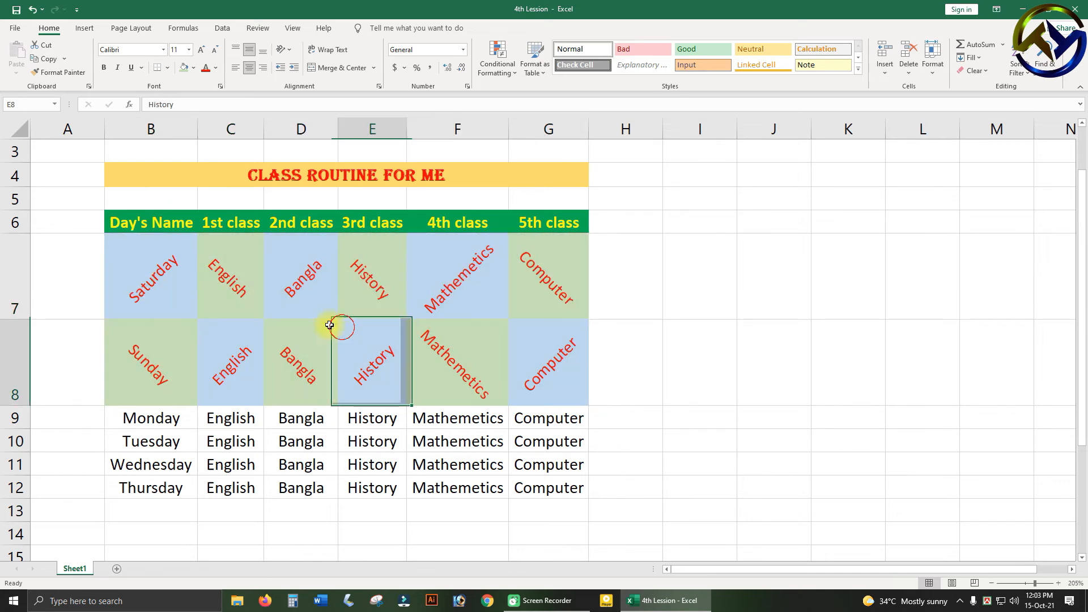
drag(151, 267, 522, 355)
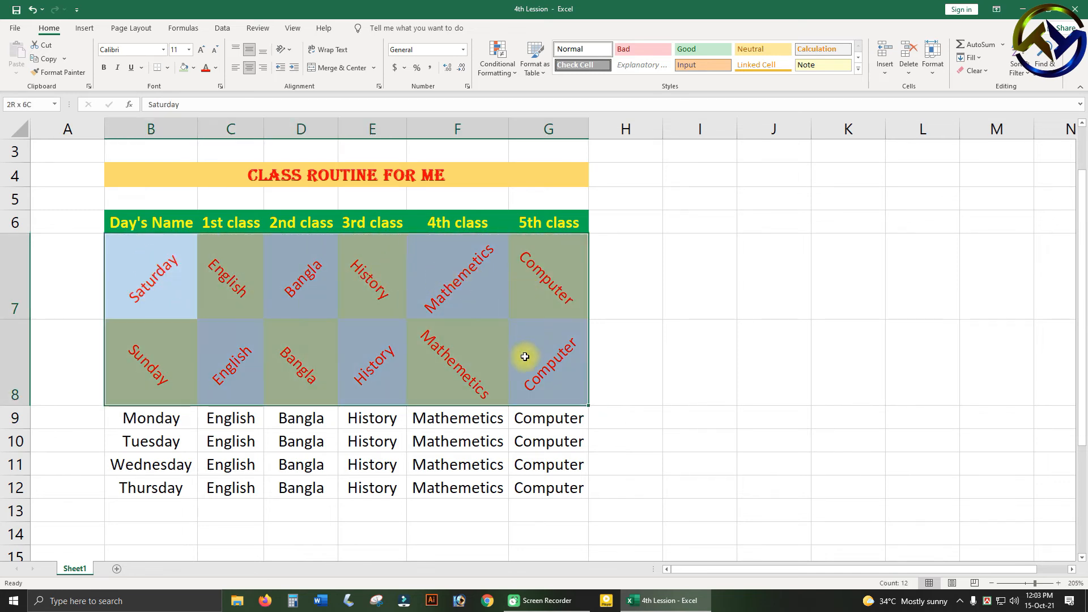
click(59, 72)
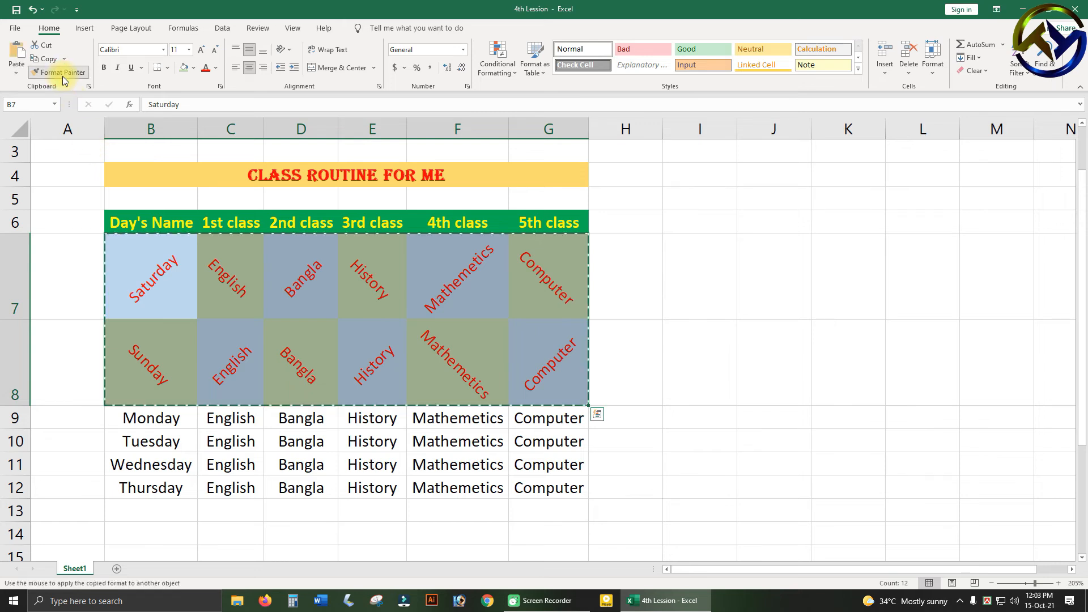
mouse_move(164, 419)
mouse_down()
mouse_move(498, 454)
mouse_move(528, 488)
mouse_up()
Change the font of all day rows B7:G12 to Bahnschrift Condensed.
scroll(493, 408, down, 1)
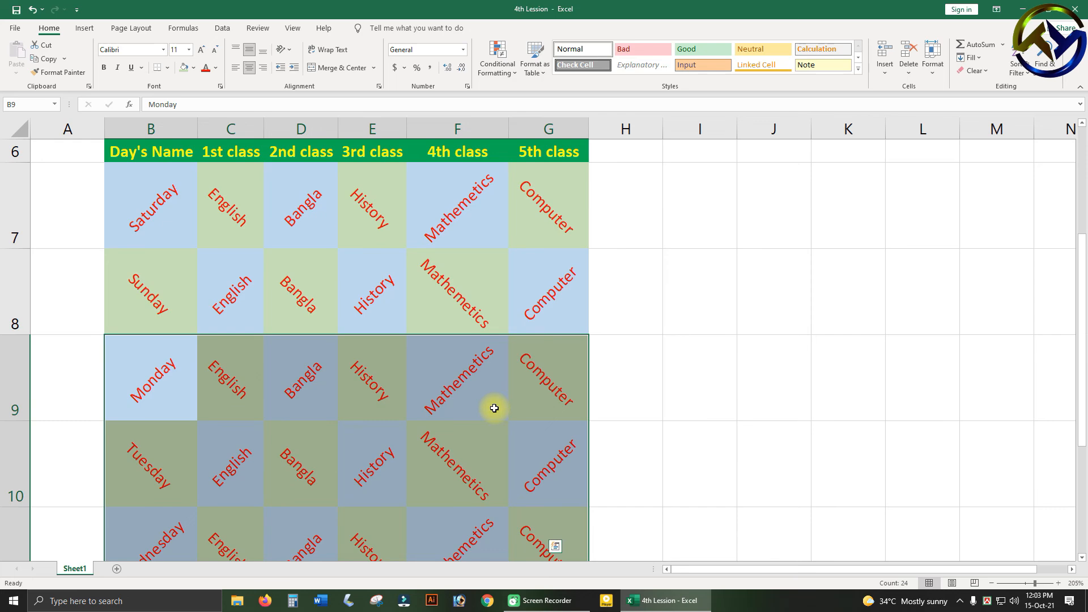
ctrl+scroll(493, 410, down, 1)
ctrl+scroll(494, 408, down, 1)
ctrl+scroll(494, 408, down, 3)
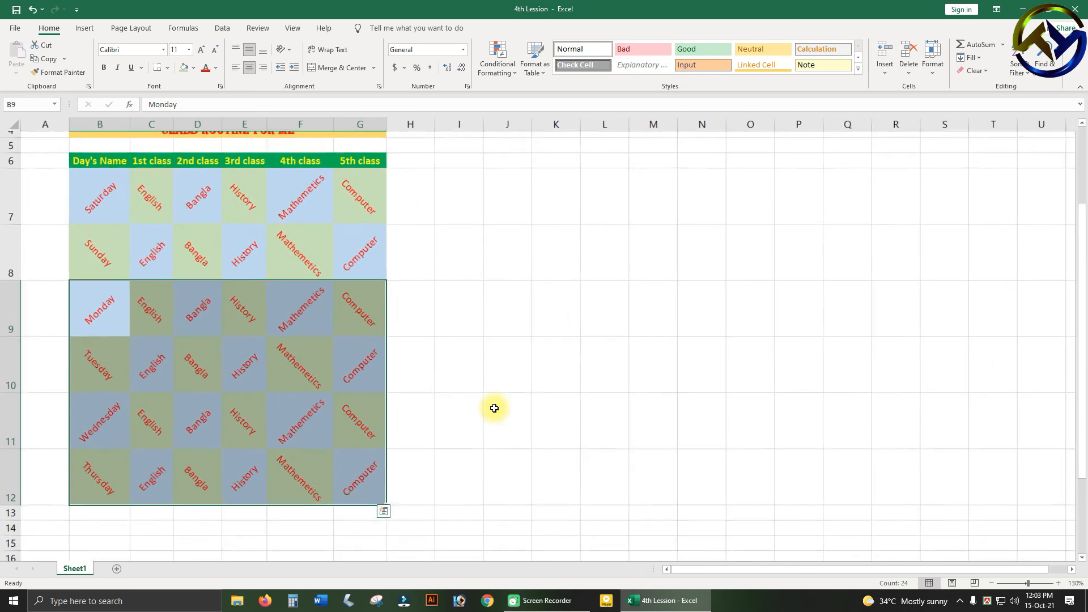
scroll(299, 327, up, 1)
scroll(299, 328, down, 1)
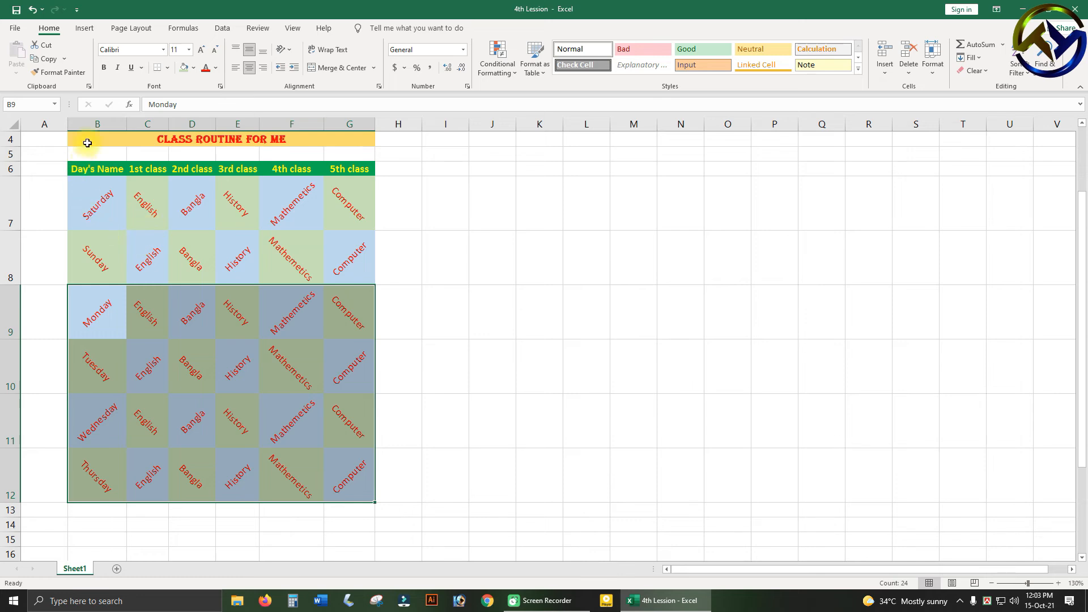
click(234, 338)
drag(77, 177, 342, 476)
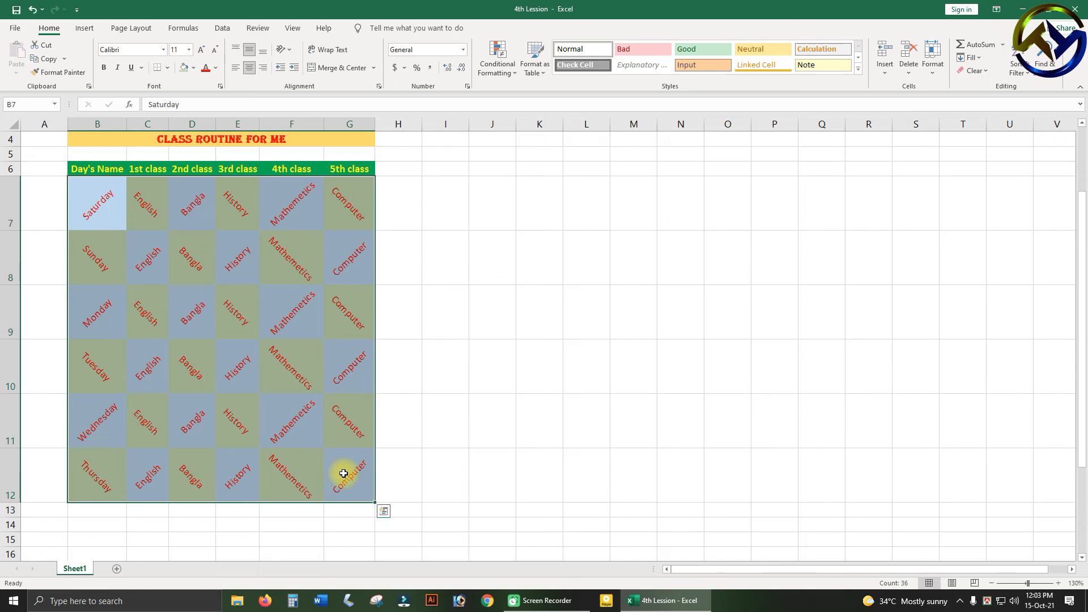
click(163, 50)
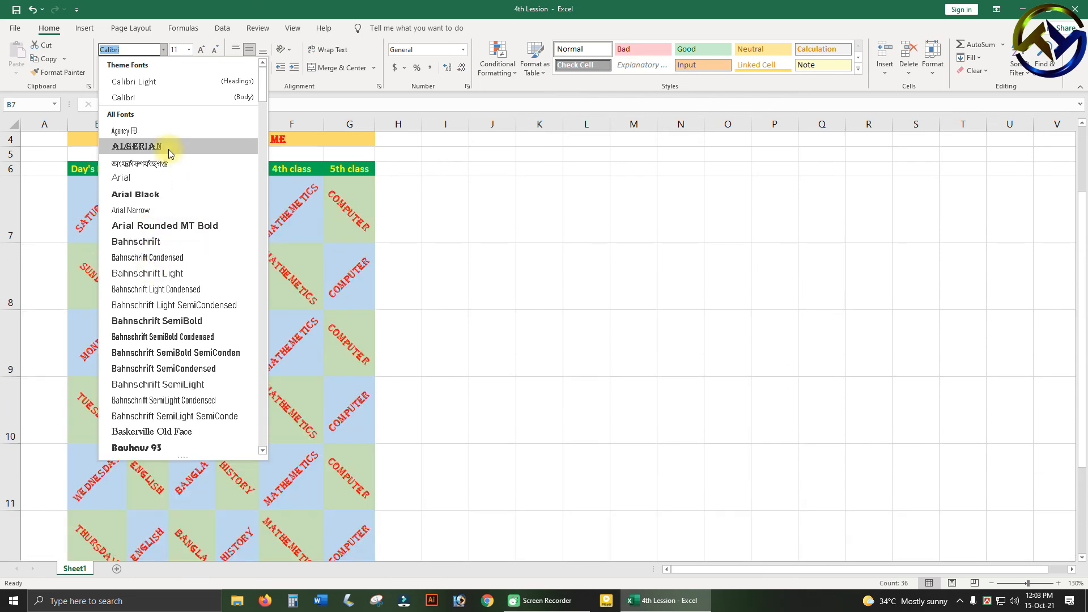
scroll(164, 272, down, 5)
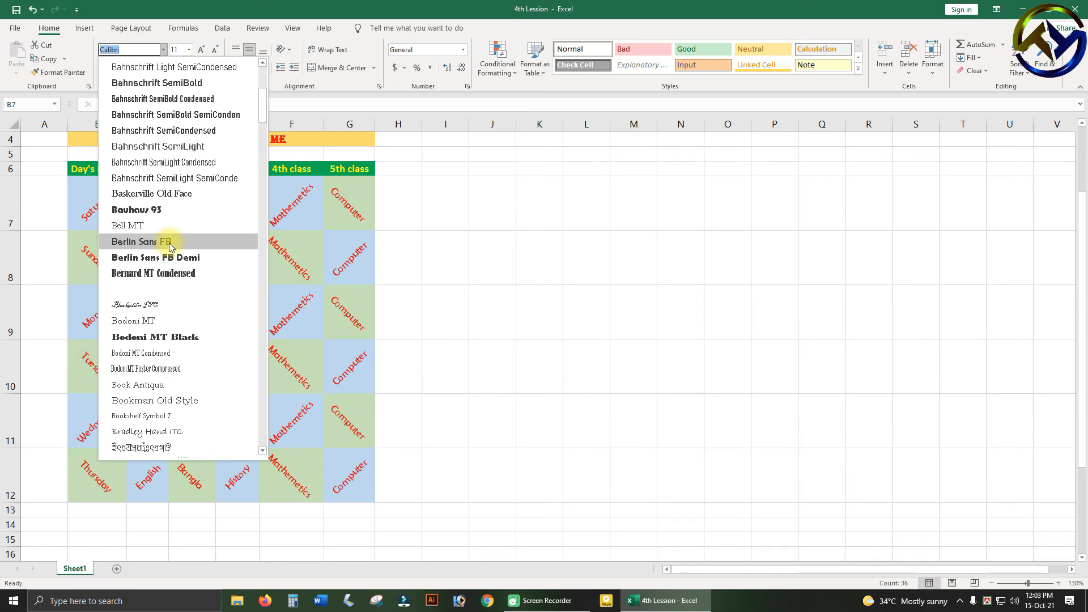
scroll(204, 207, down, 8)
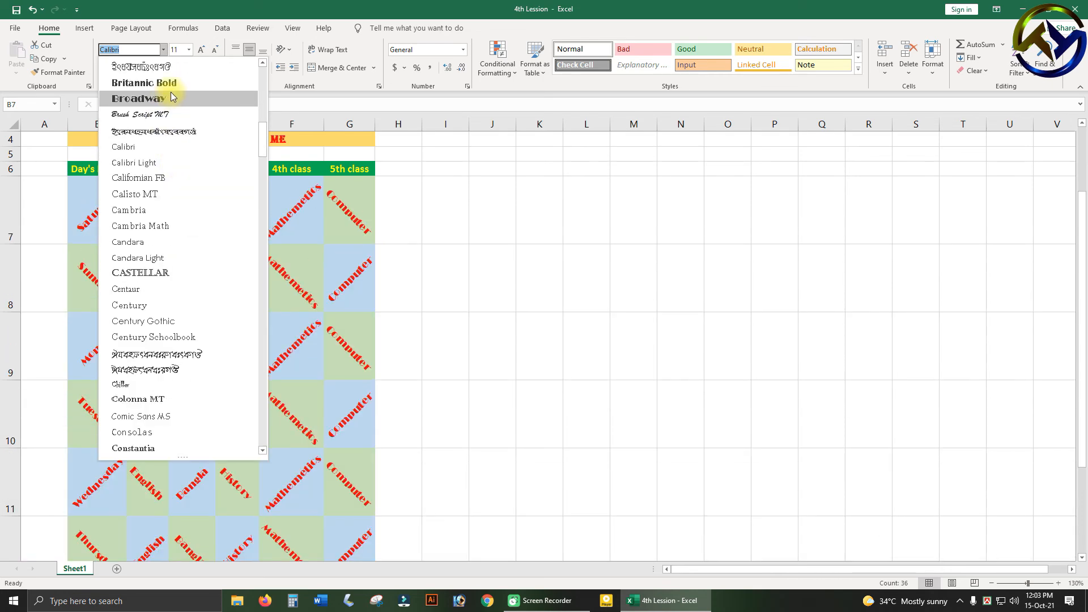
scroll(173, 96, down, 6)
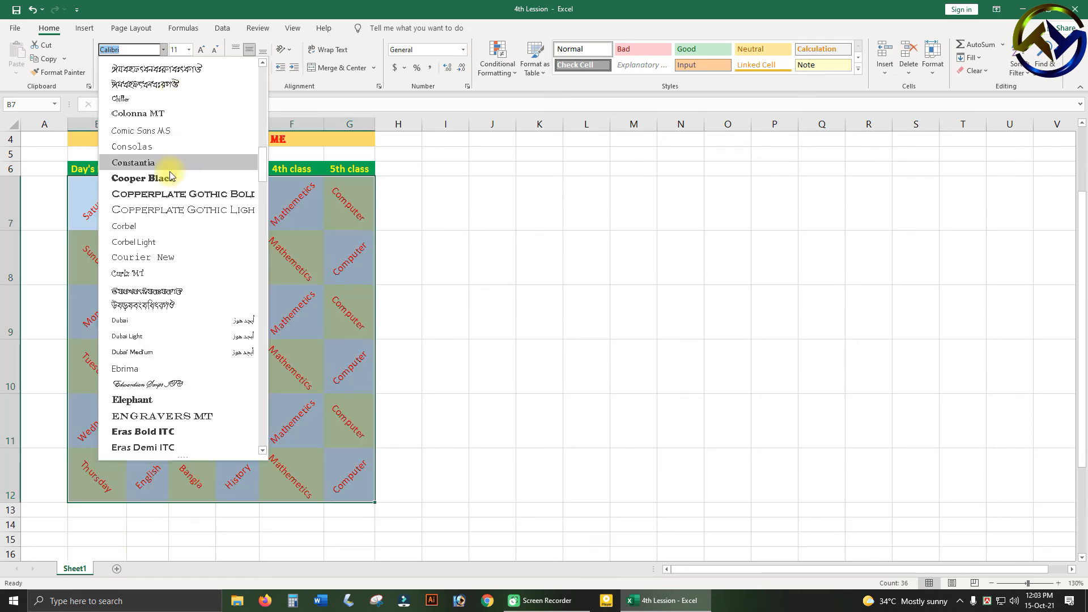
scroll(163, 197, down, 6)
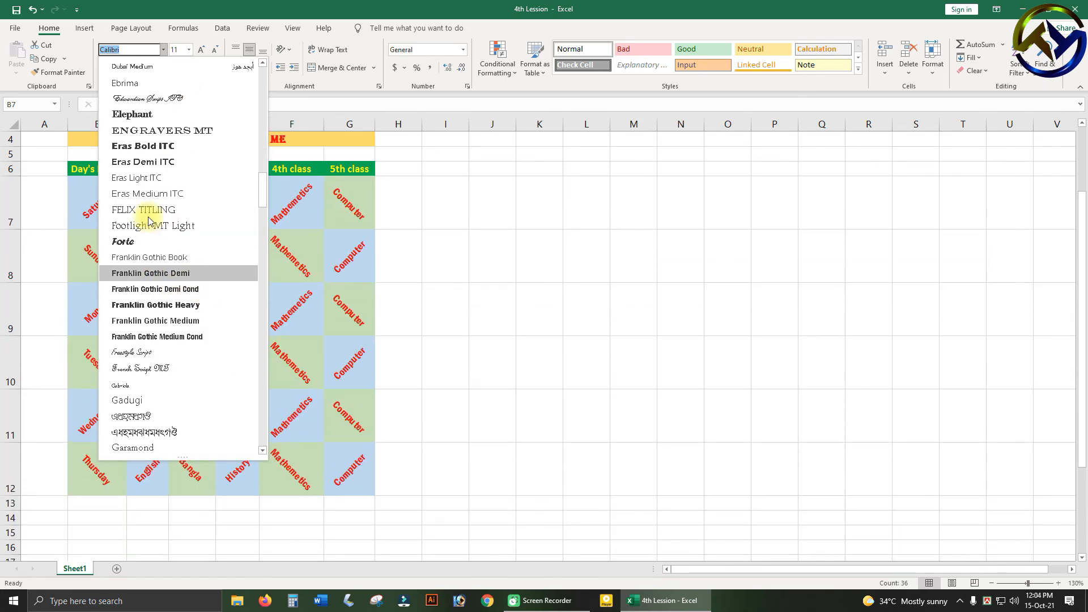
scroll(180, 219, up, 20)
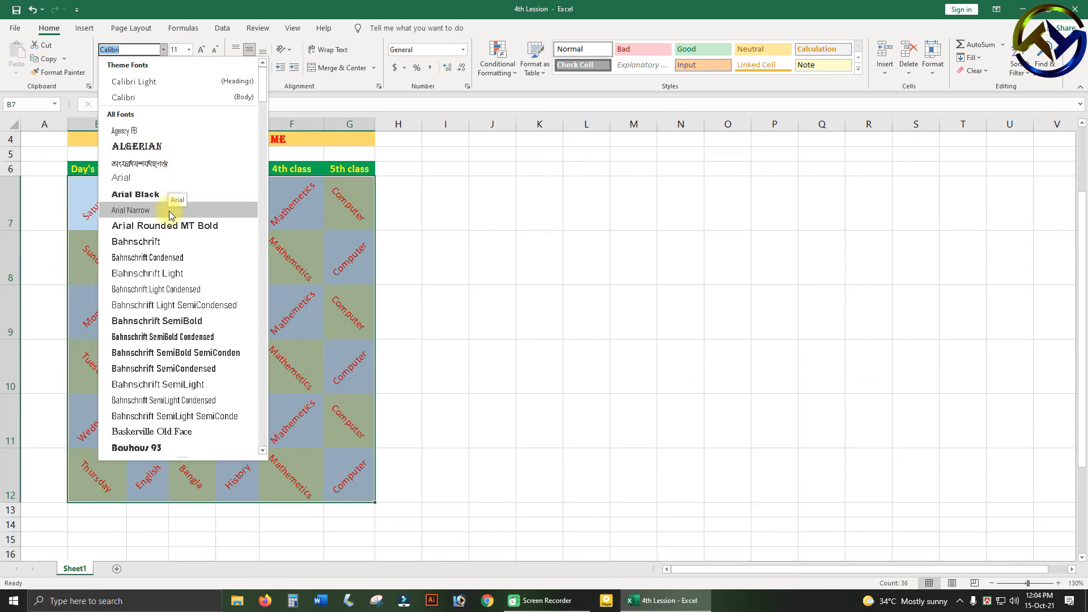
click(165, 258)
click(465, 277)
ctrl+scroll(214, 313, up, 3)
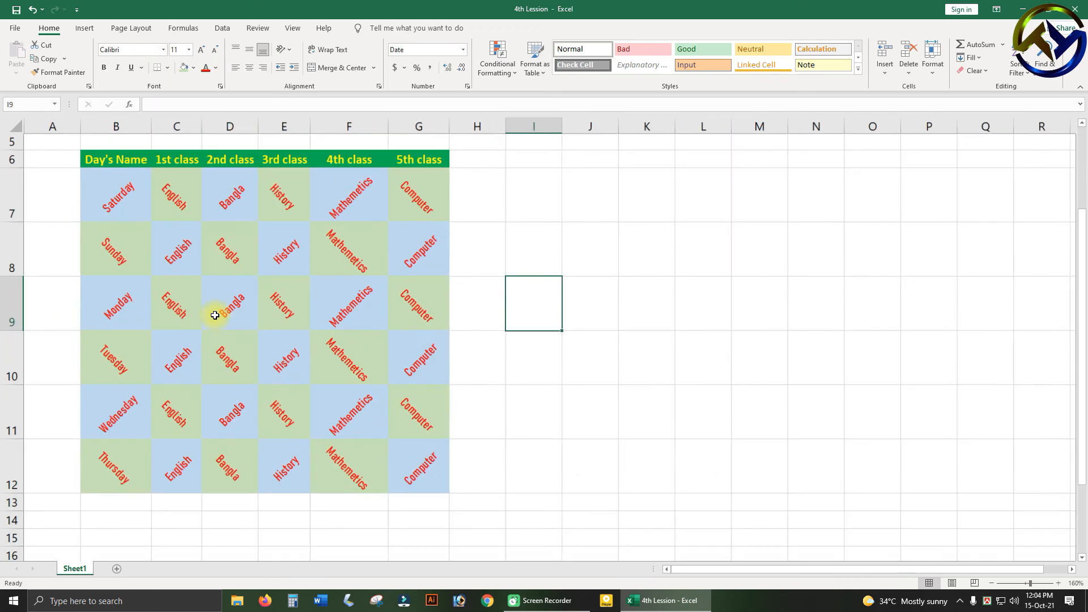
scroll(340, 352, up, 2)
scroll(355, 354, down, 5)
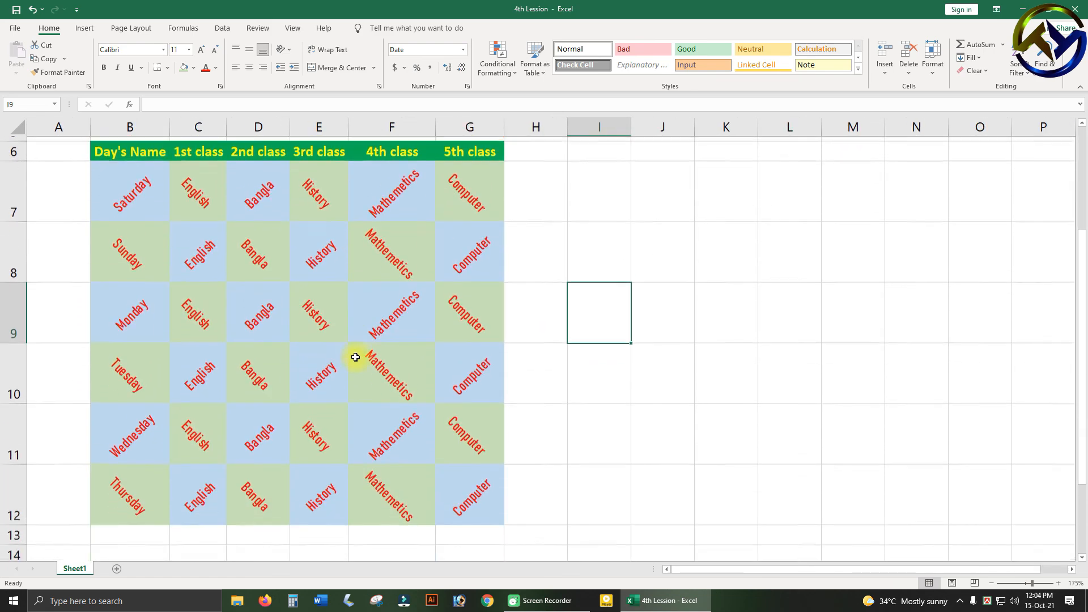
scroll(360, 357, up, 5)
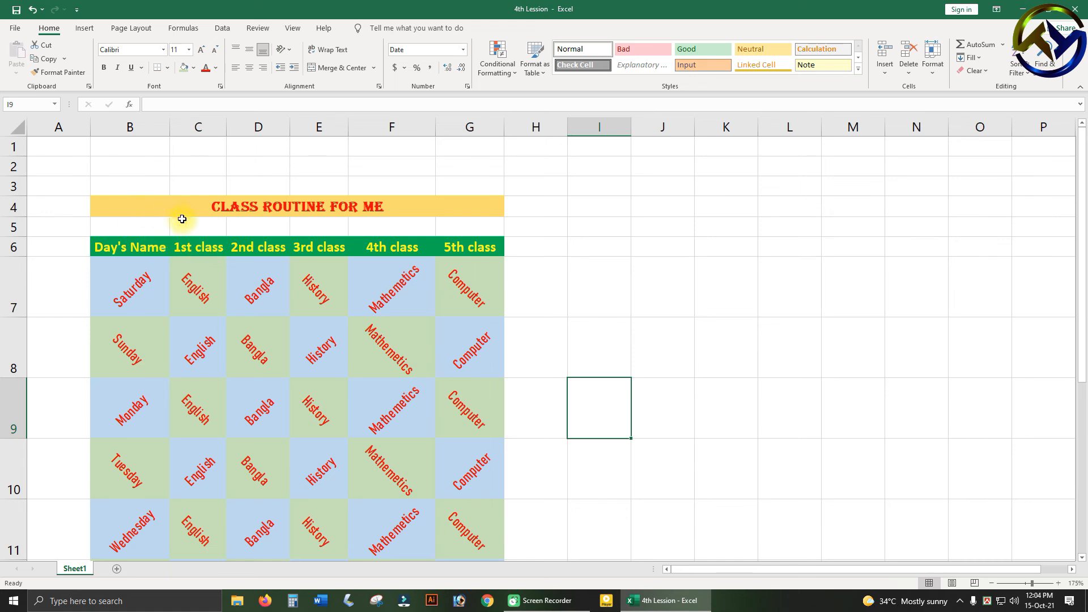
scroll(357, 255, down, 1)
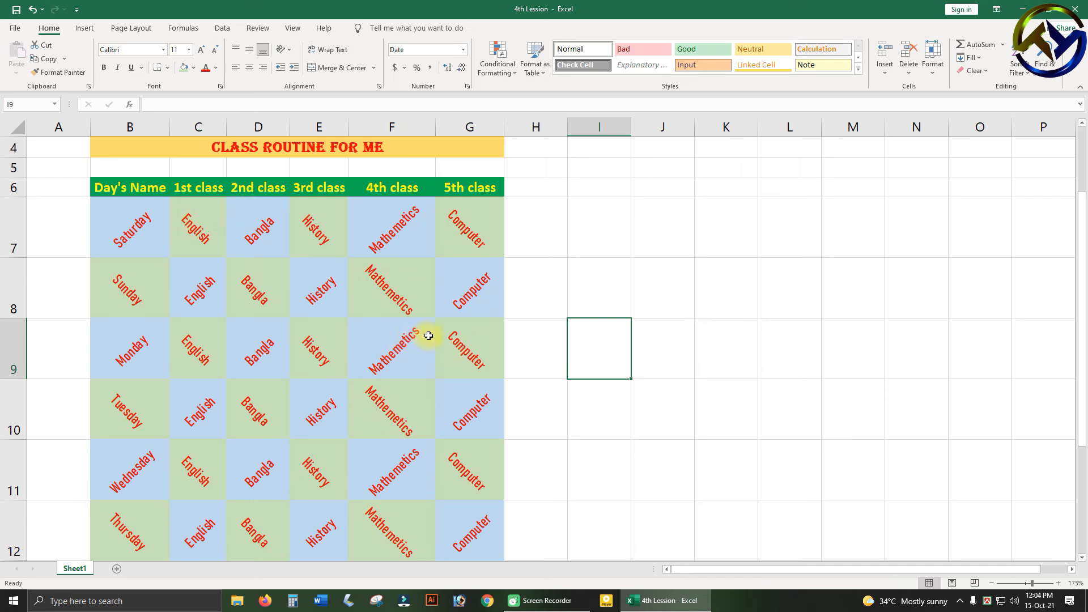
scroll(455, 356, up, 1)
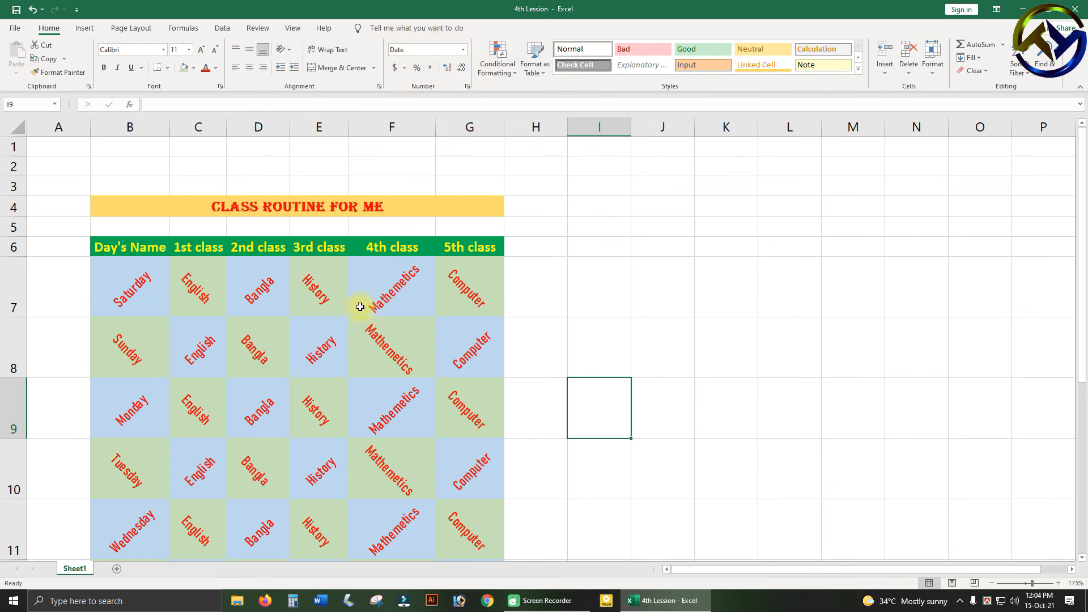
Save the workbook under the new name 5th Lession on the Desktop as an Excel Workbook.
click(19, 28)
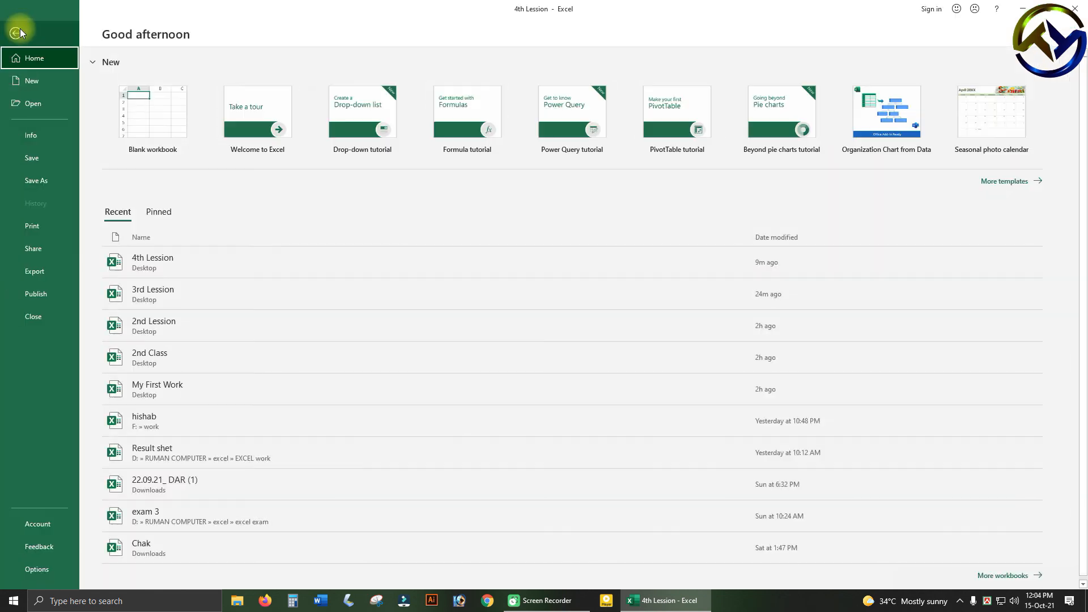
click(56, 182)
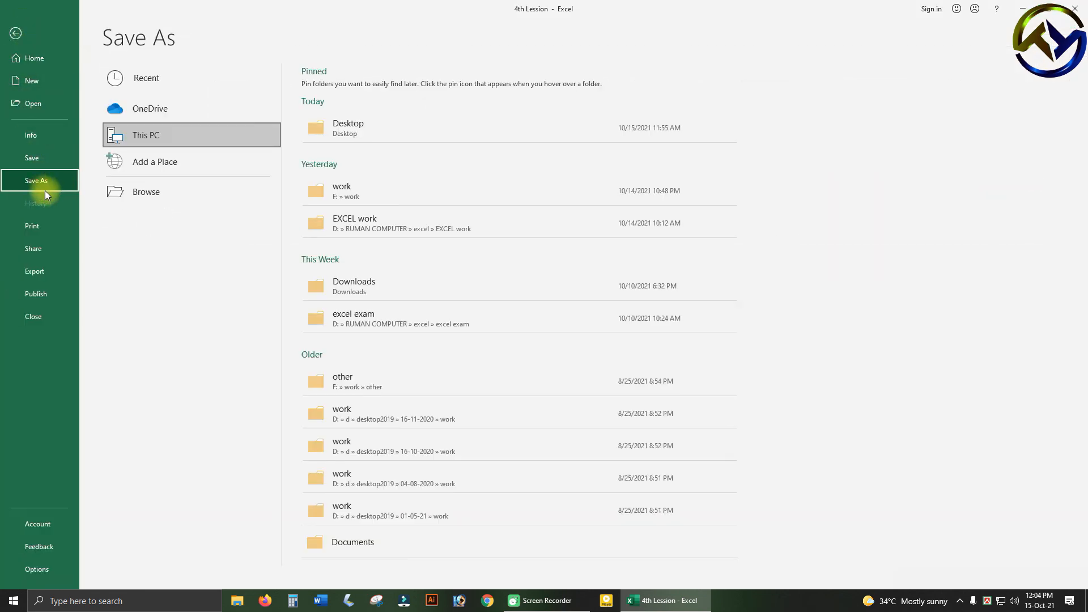
click(365, 128)
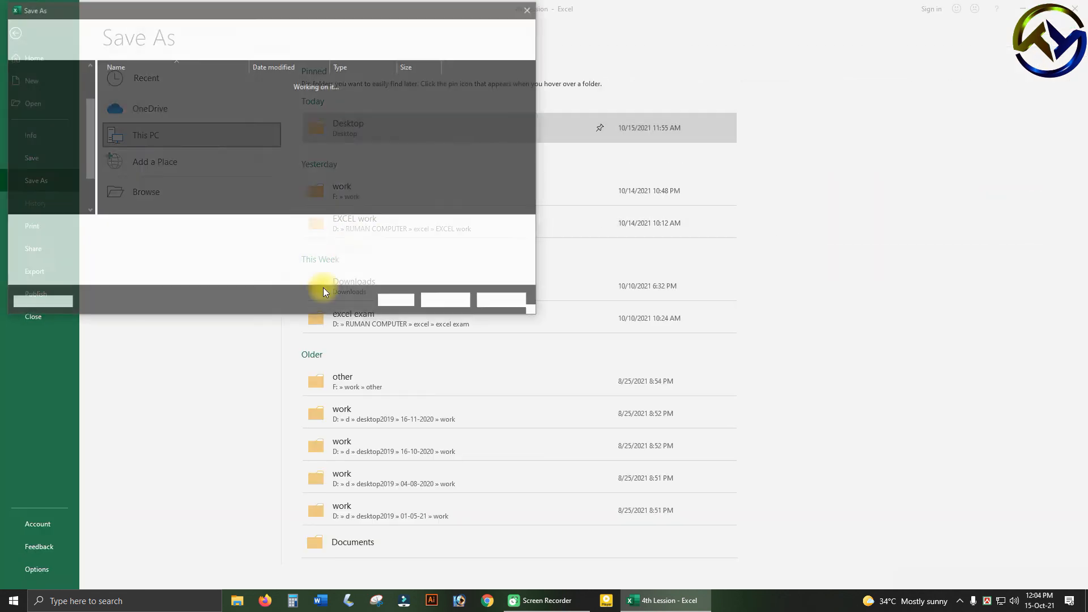
click(140, 256)
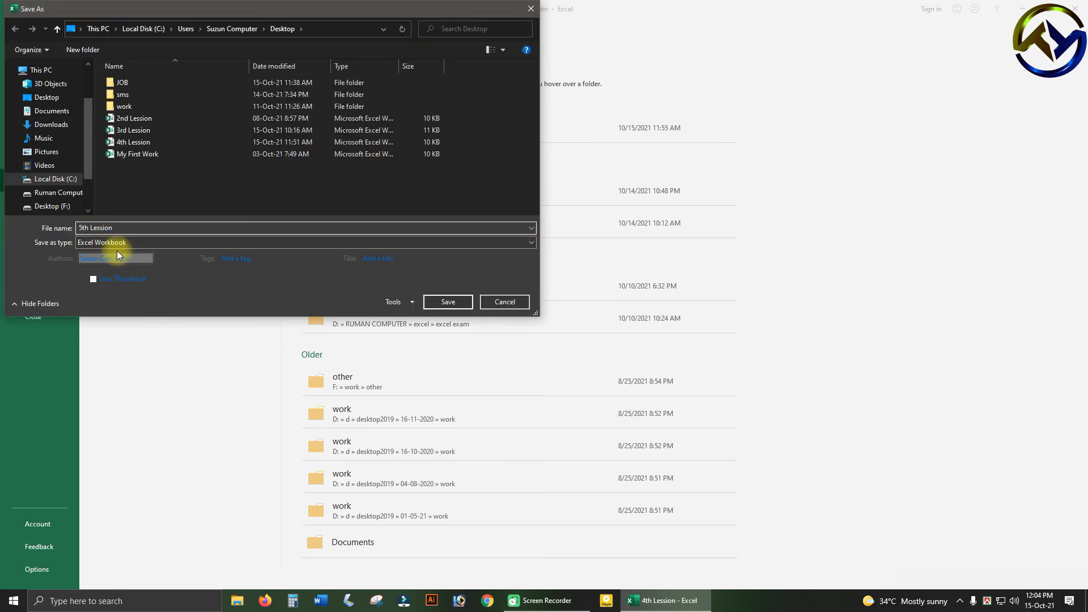
click(446, 300)
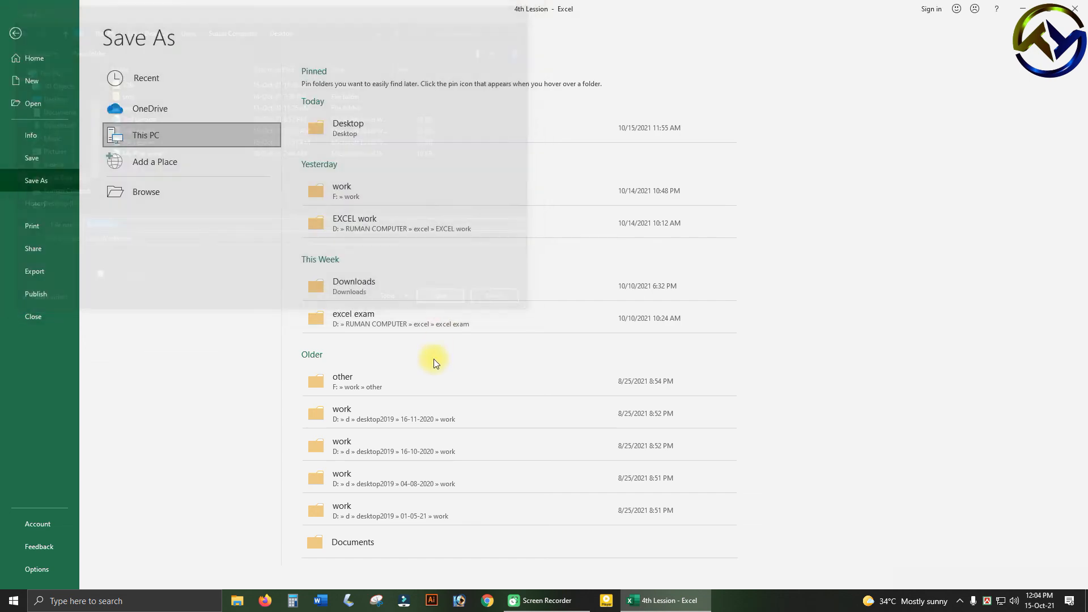
click(591, 294)
scroll(432, 400, down, 2)
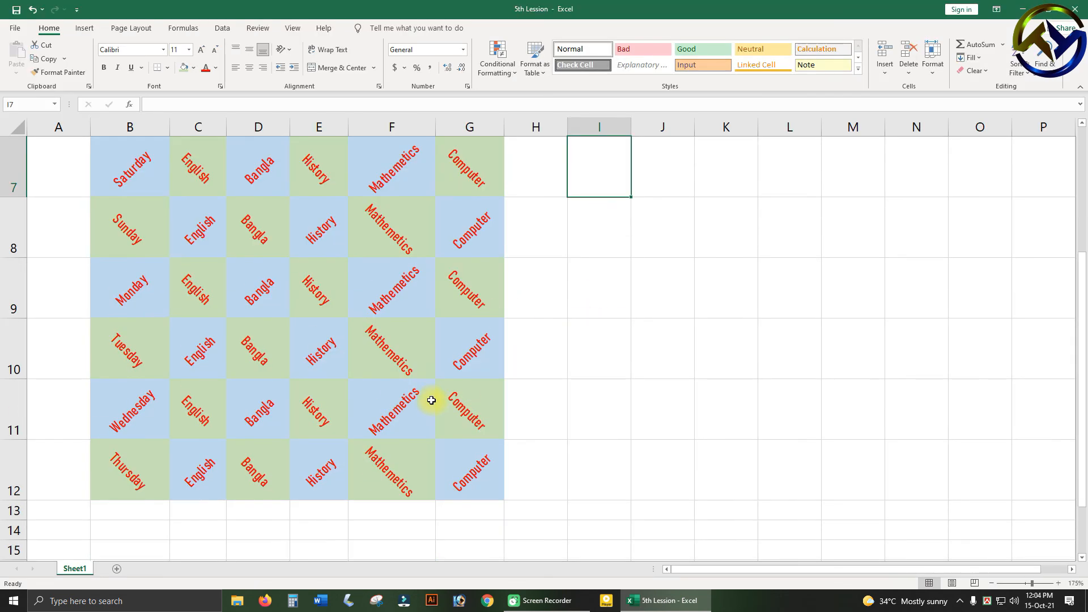
scroll(453, 425, up, 2)
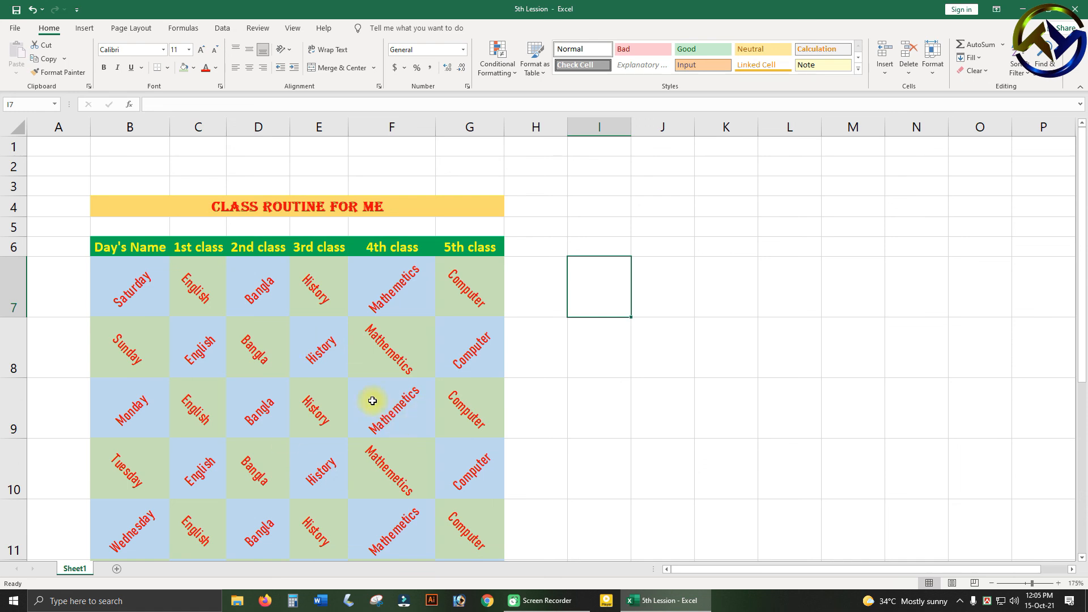
scroll(265, 381, down, 1)
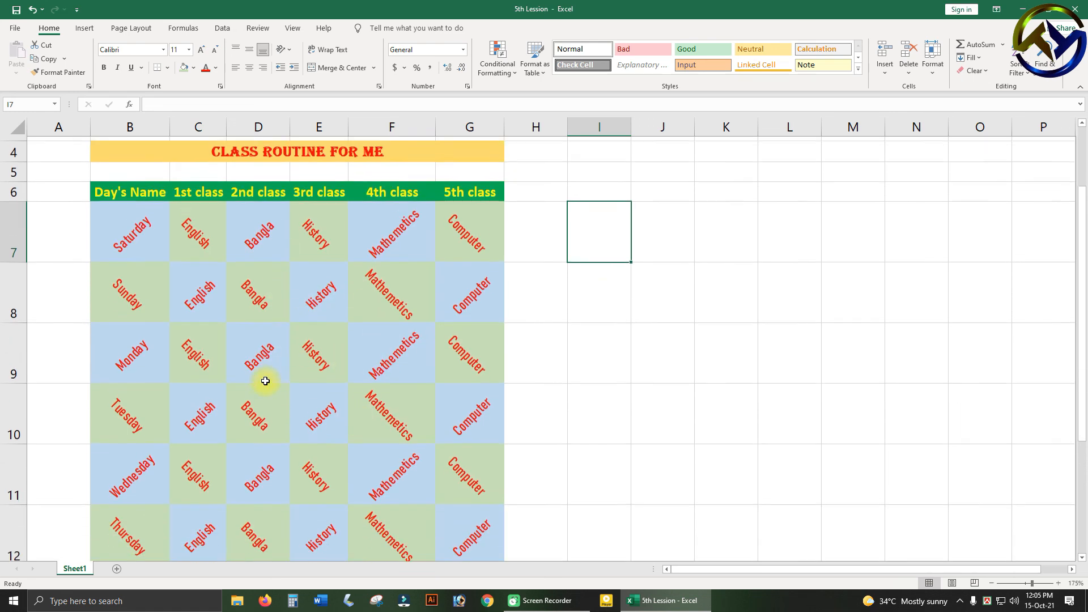
scroll(312, 369, up, 1)
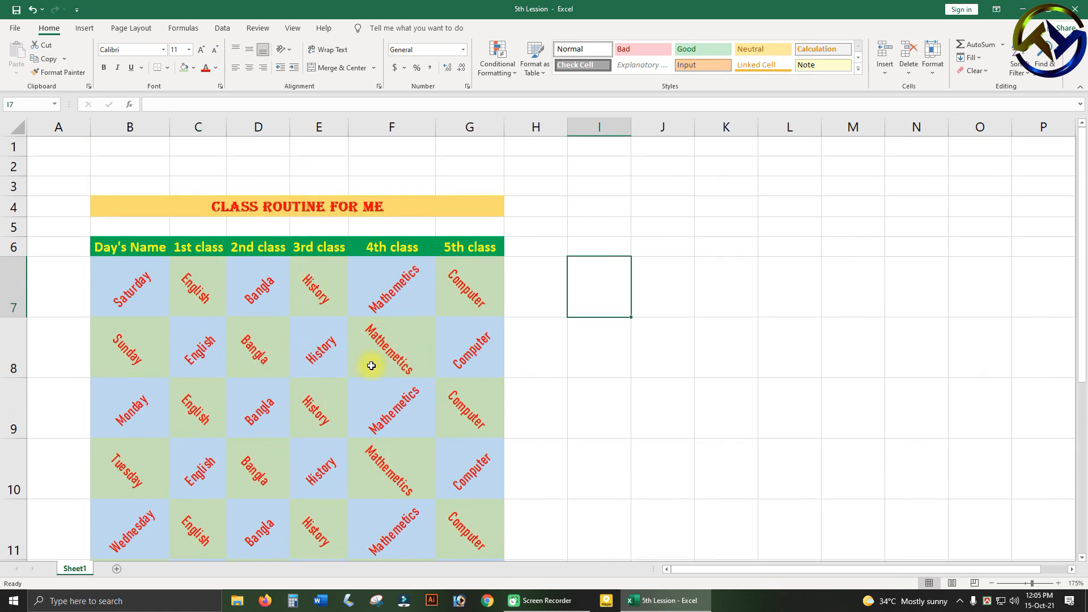